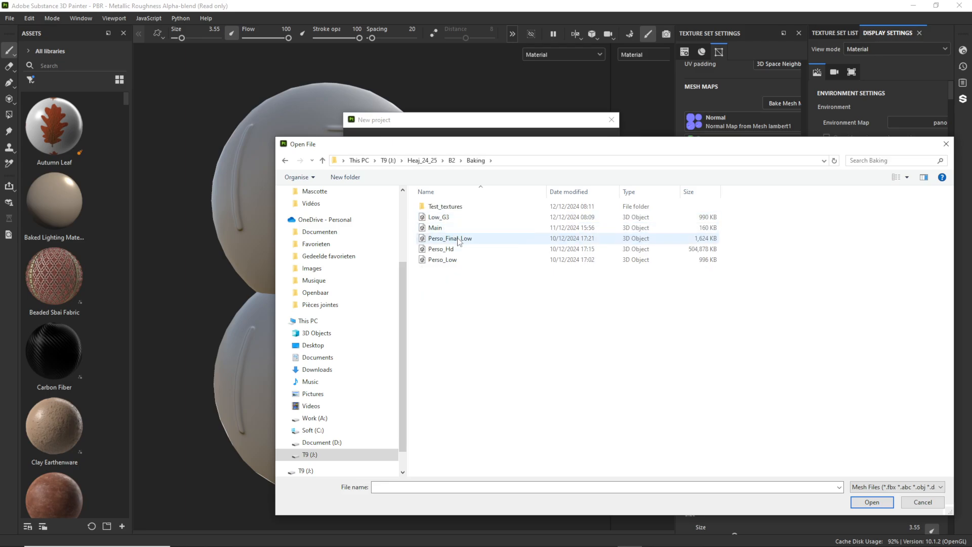
Create a project from the Low_G3 mesh with document resolution 2048, discarding the changes in the current project
click(491, 218)
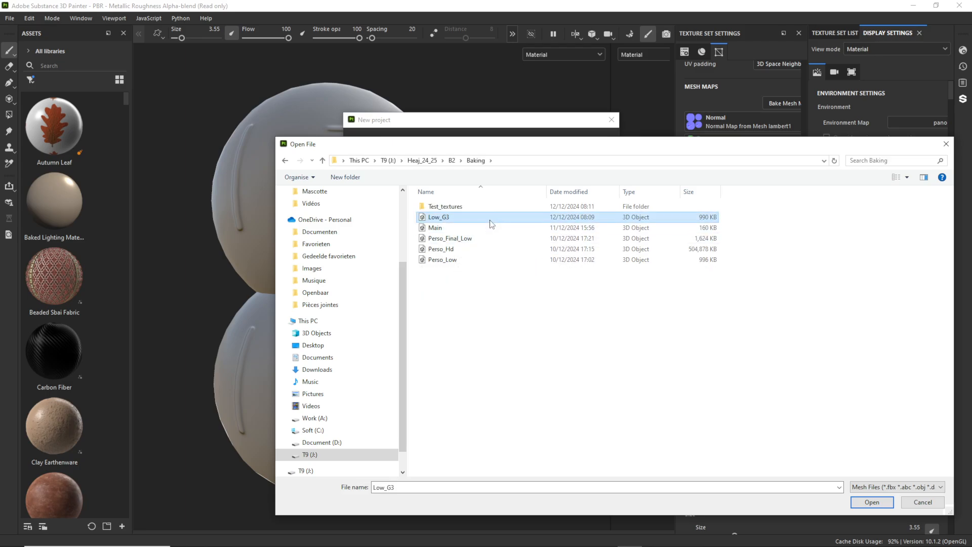
double_click(475, 220)
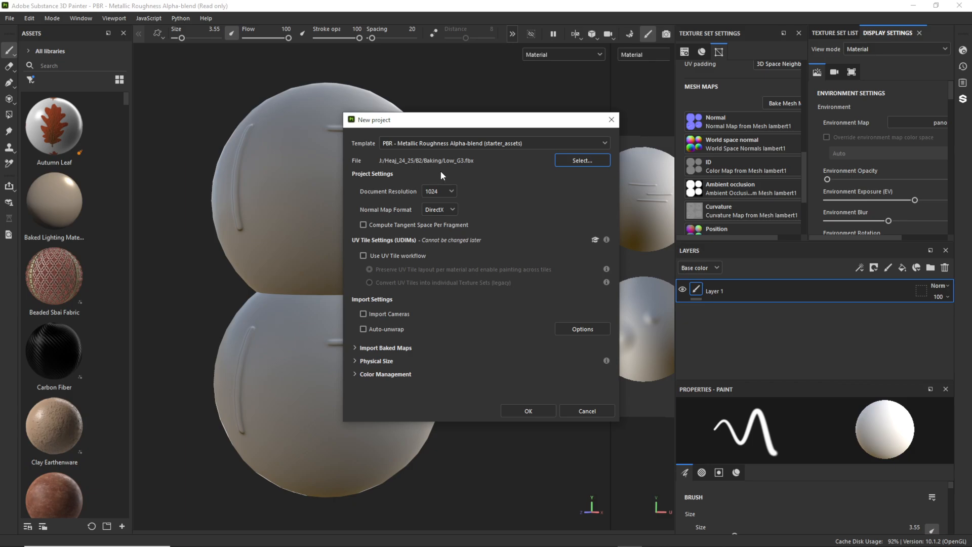
click(447, 191)
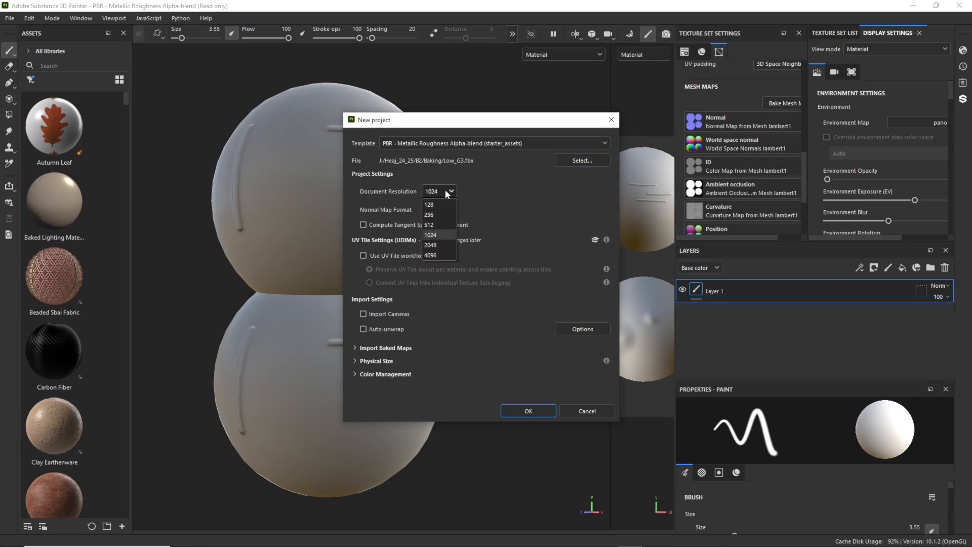
click(439, 242)
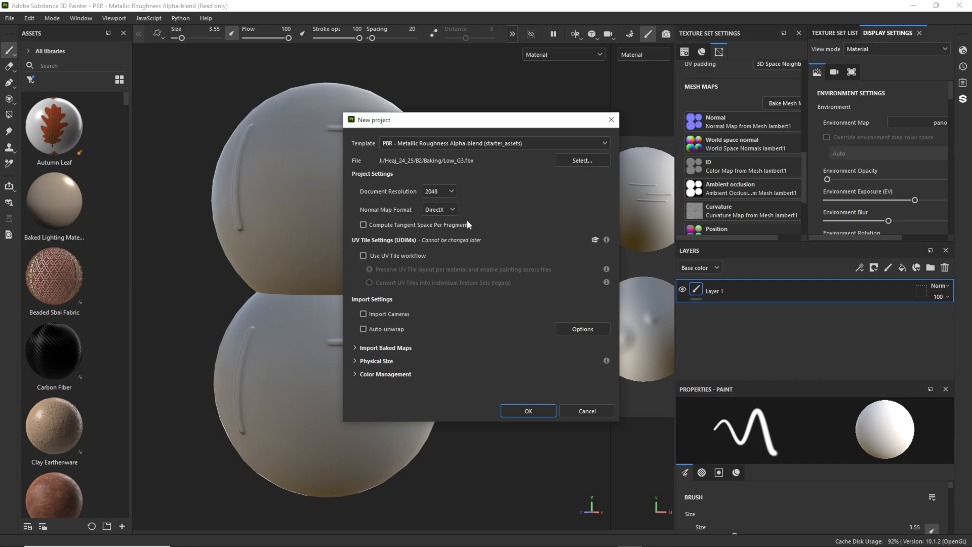
click(528, 411)
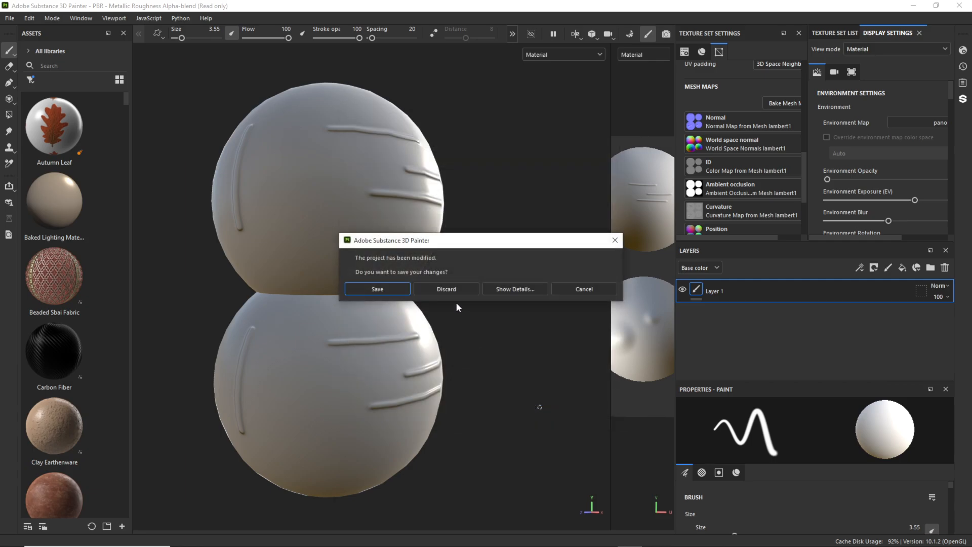
click(440, 289)
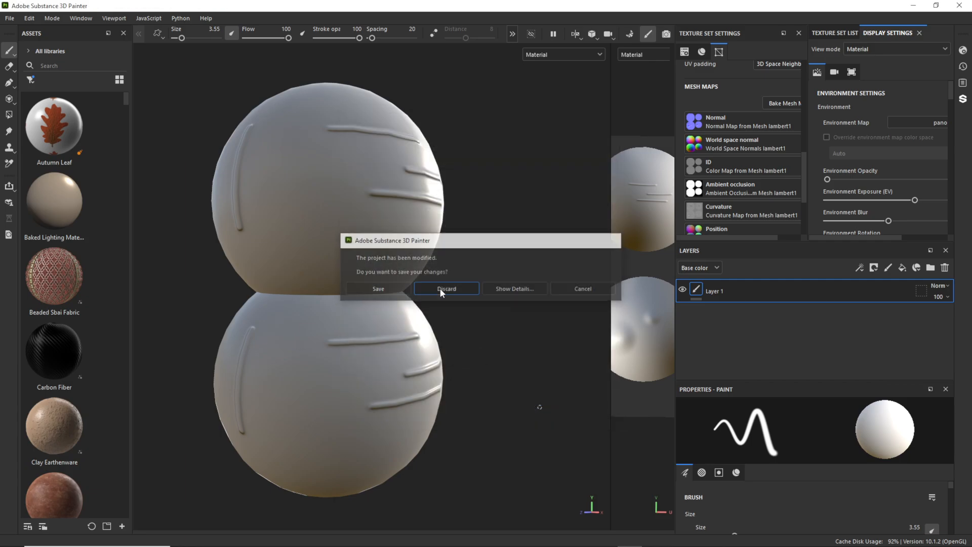
Display the list of texture sets belonging to the imported character
alt+drag(409, 325, 405, 315)
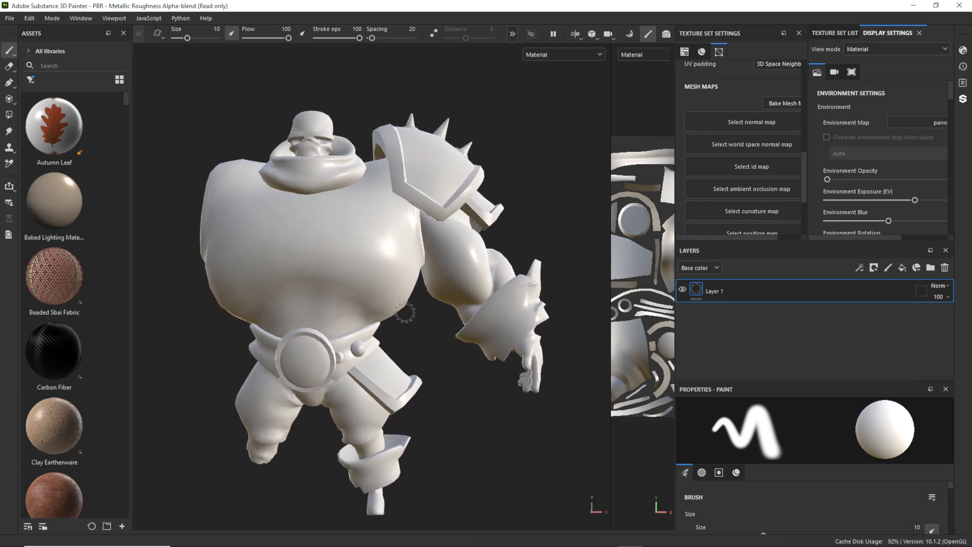
alt+middle_drag(405, 315, 447, 319)
alt+right_drag(456, 329, 473, 325)
alt+middle_drag(473, 325, 464, 324)
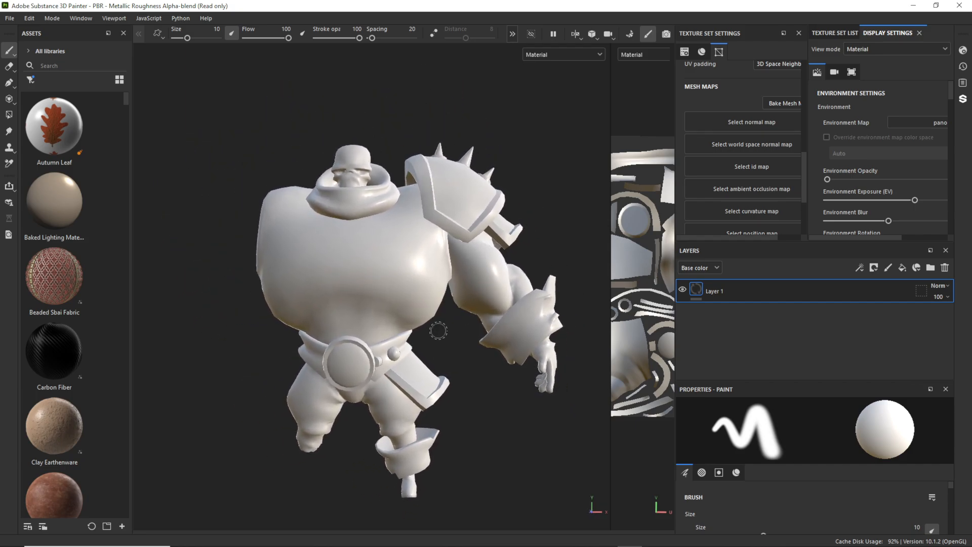
click(861, 32)
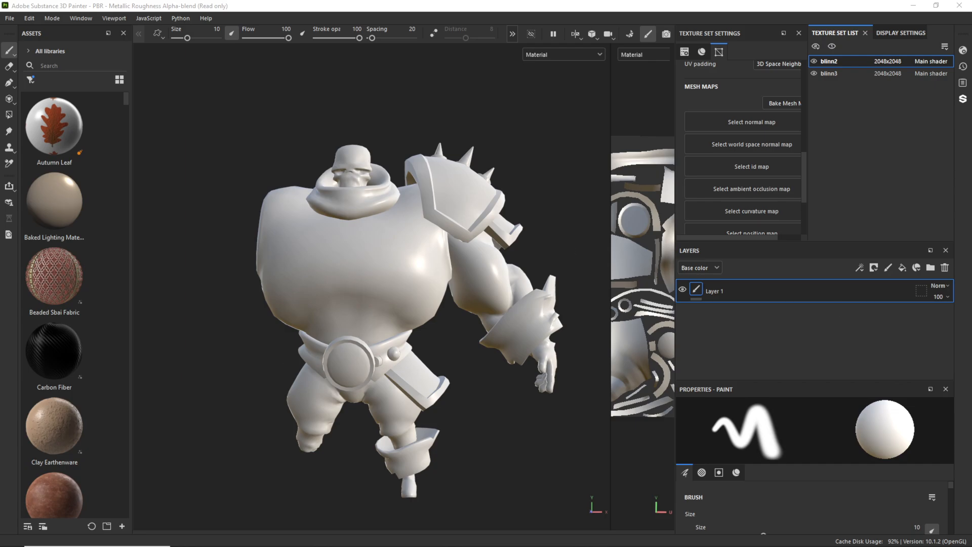
key(alt+Tab)
key(f)
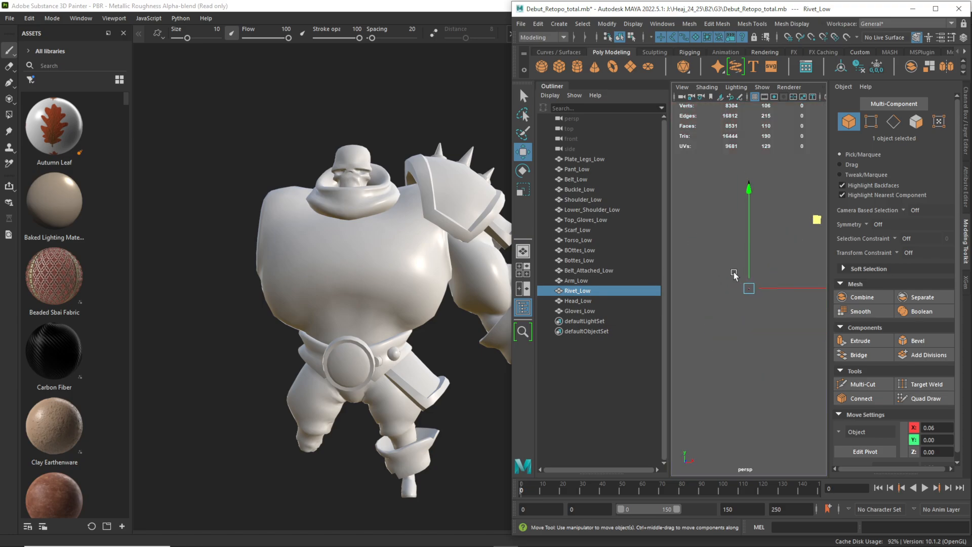
key(alt+Tab)
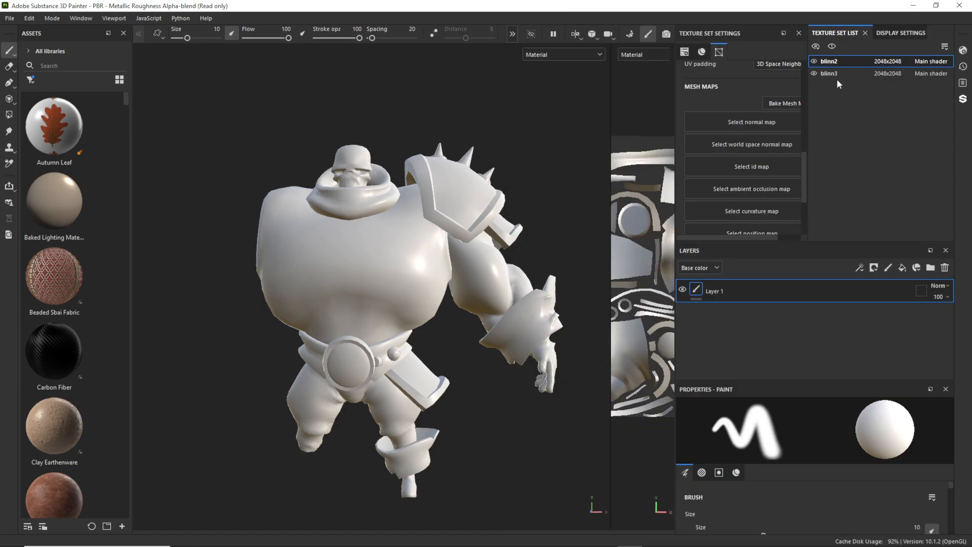
Rename the texture set blinn2 as Lowerbody and the texture set blinn3 as Upperbody
double_click(831, 62)
click(813, 62)
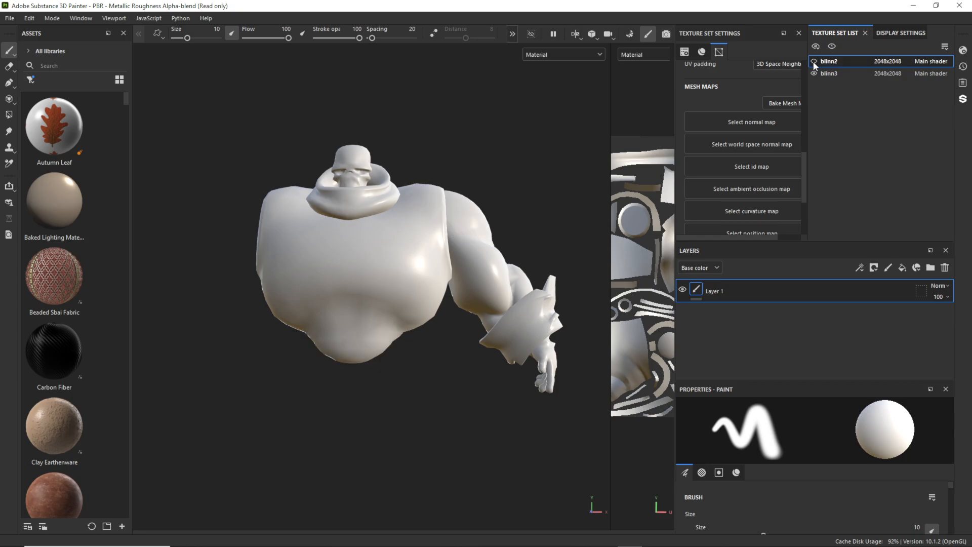
click(814, 62)
text(Lowerbody)
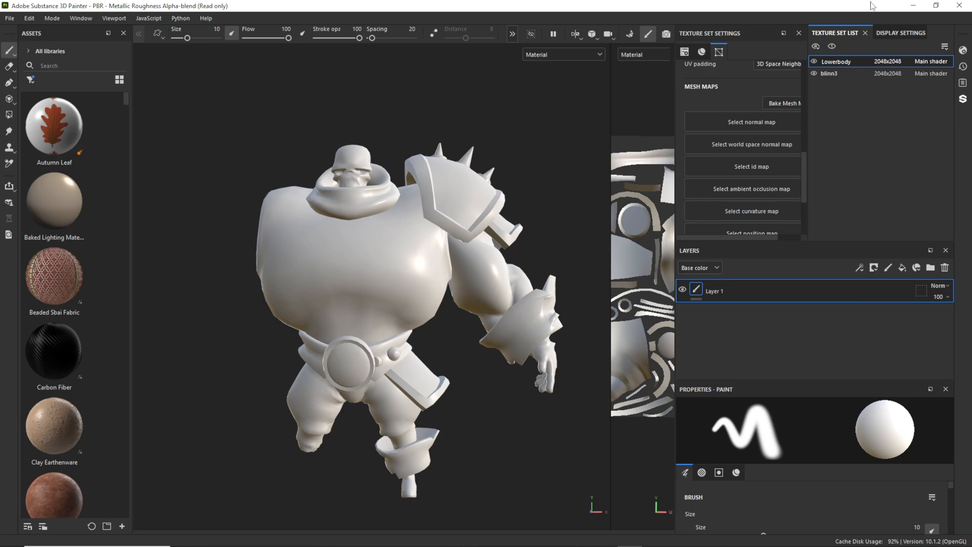
double_click(829, 73)
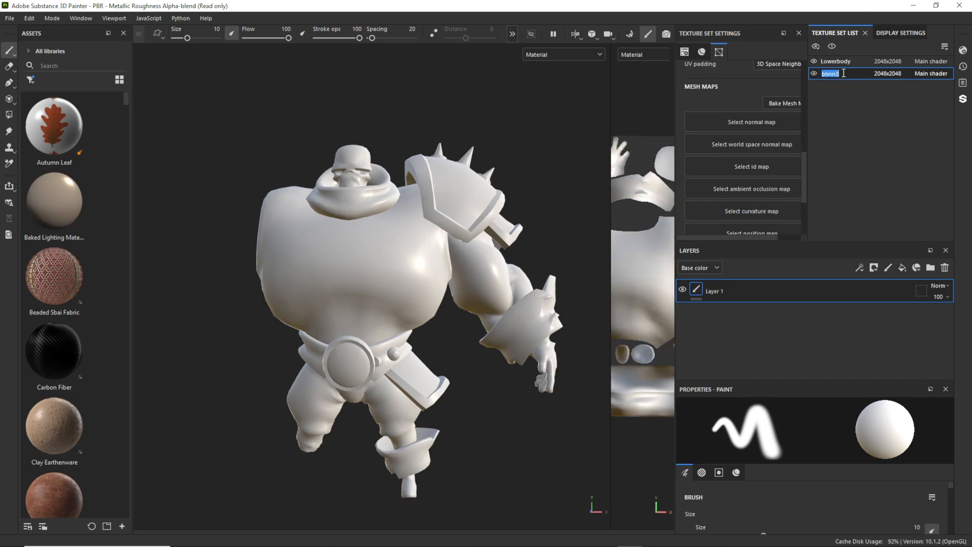
text(Upperbody)
key(Return)
Widen the 2D UV view beside the model and the area holding the texture set settings
alt+drag(495, 135, 425, 145)
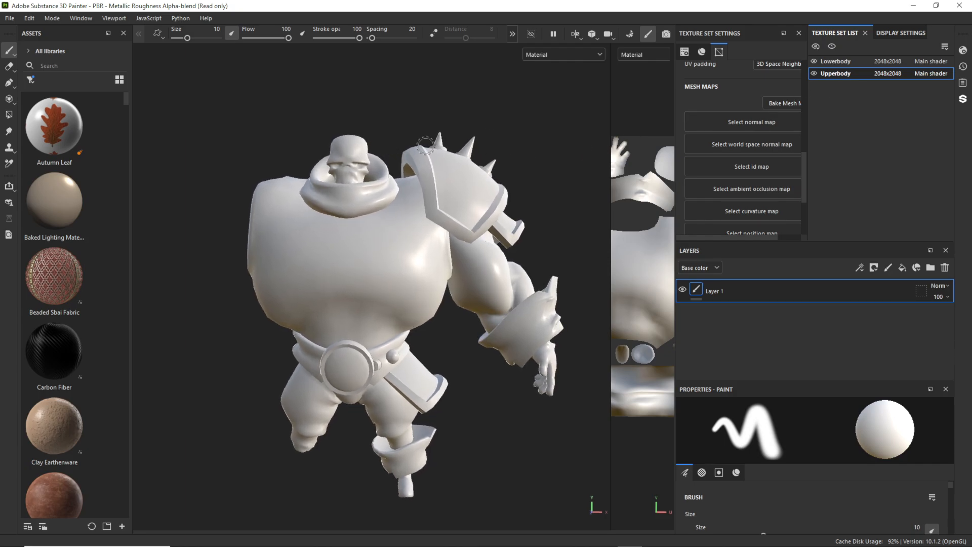
drag(611, 187, 541, 187)
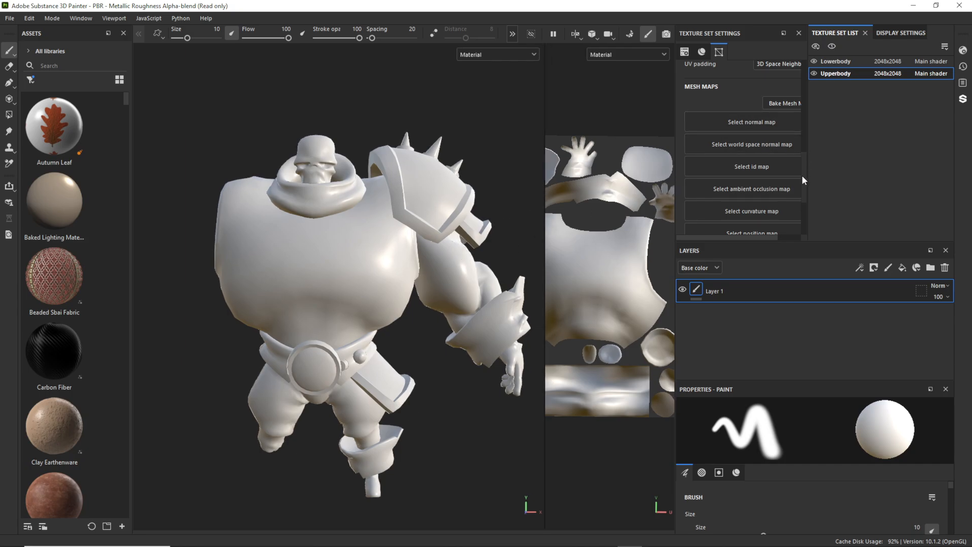
scroll(803, 180, up, 3)
drag(808, 189, 824, 189)
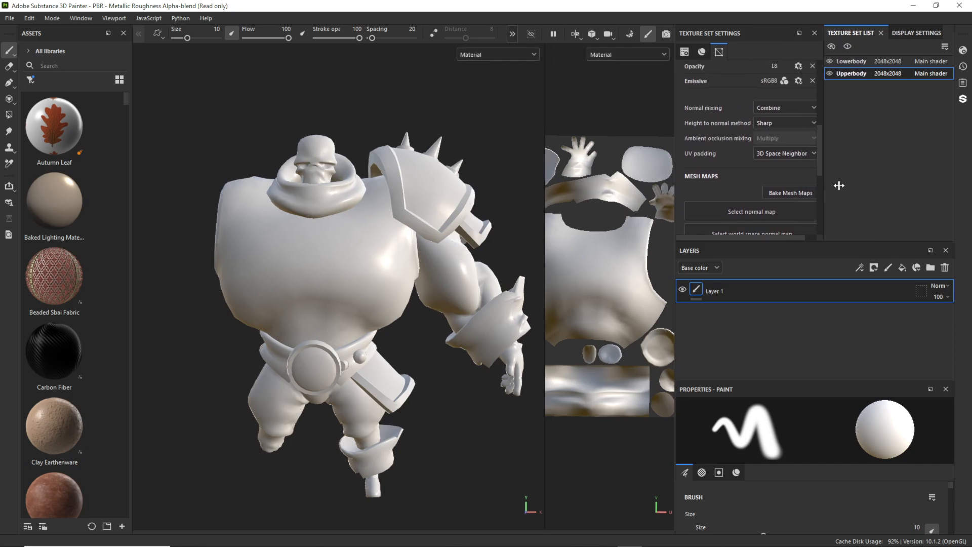
Enter mesh map baking for the Upperbody texture set and set the output size to 2048
scroll(761, 118, up, 3)
scroll(773, 106, down, 3)
click(790, 194)
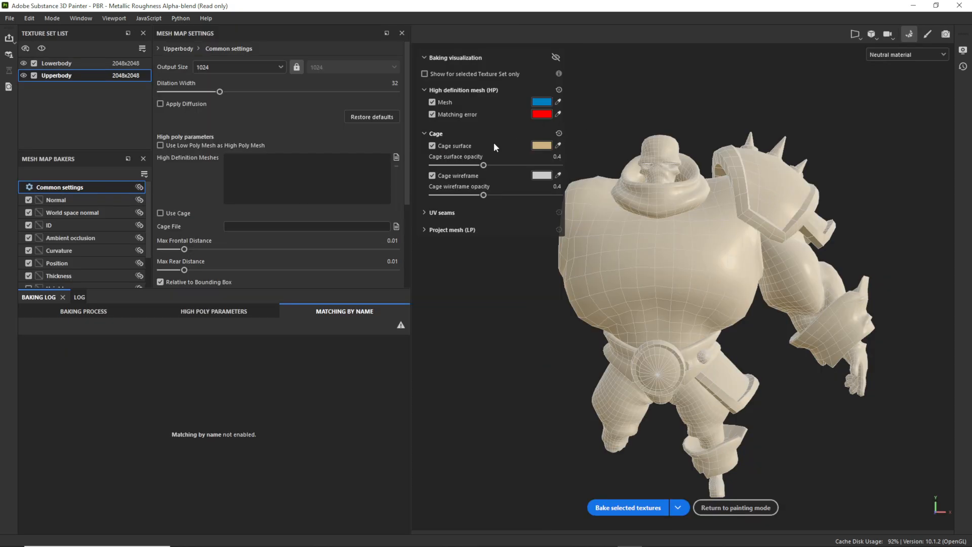
alt+drag(484, 279, 510, 275)
alt+drag(727, 274, 670, 277)
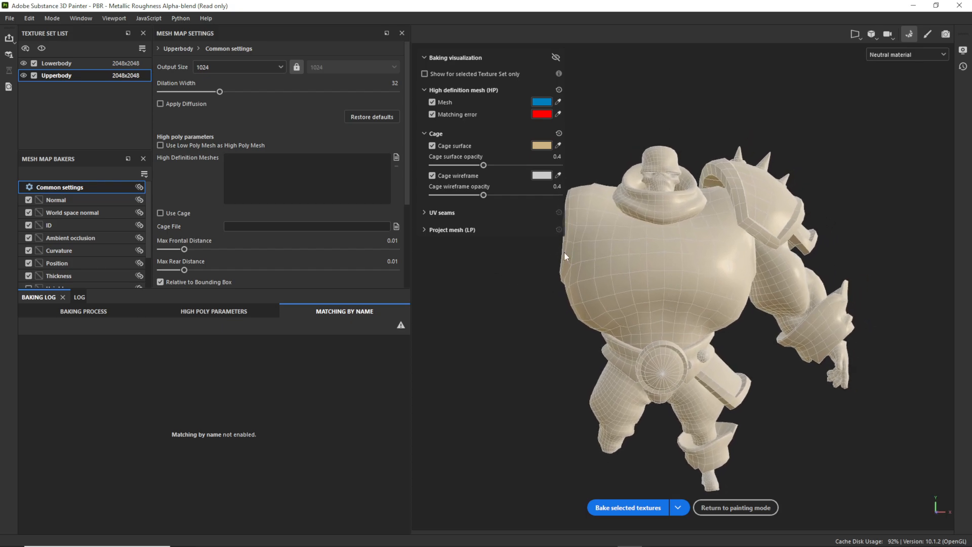
click(262, 68)
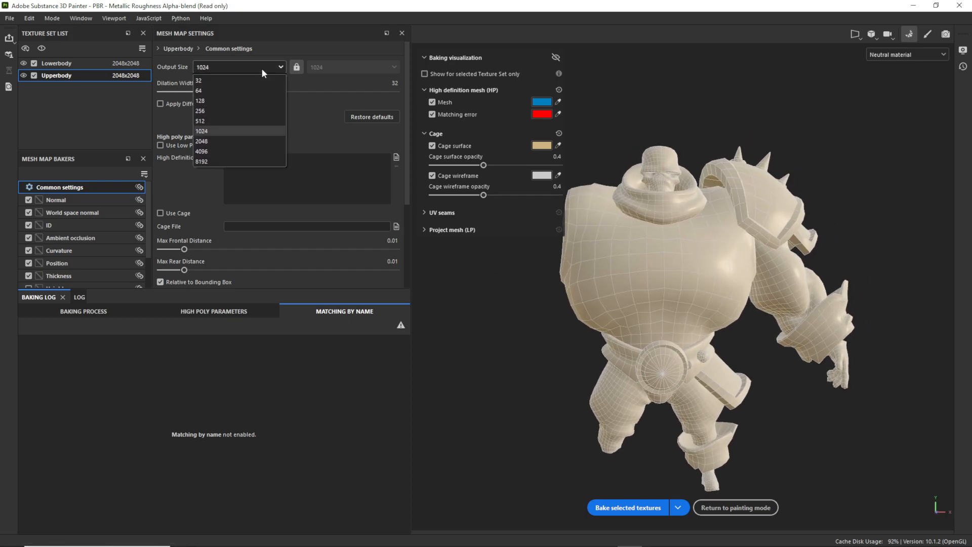
click(218, 142)
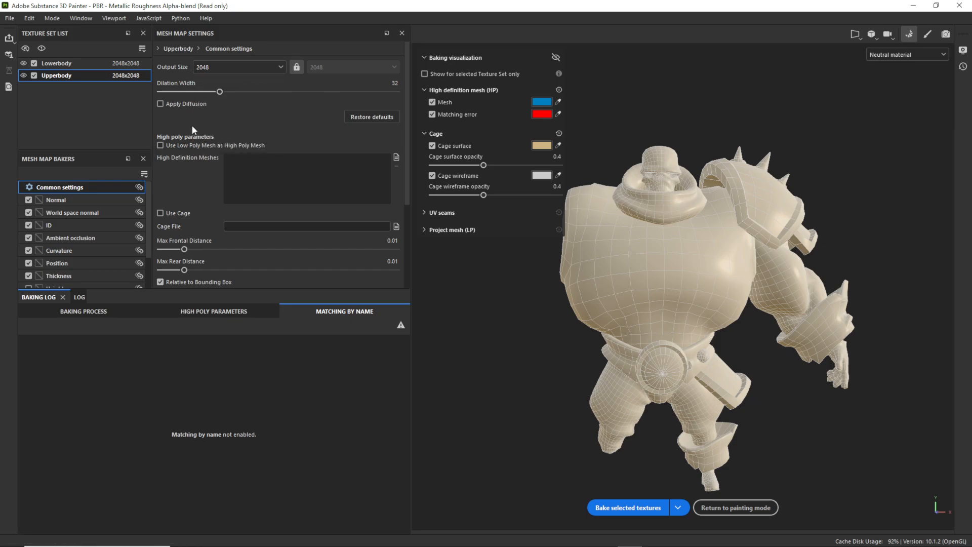
Load Perso_Hd from the Baking folder as the high definition mesh
click(397, 159)
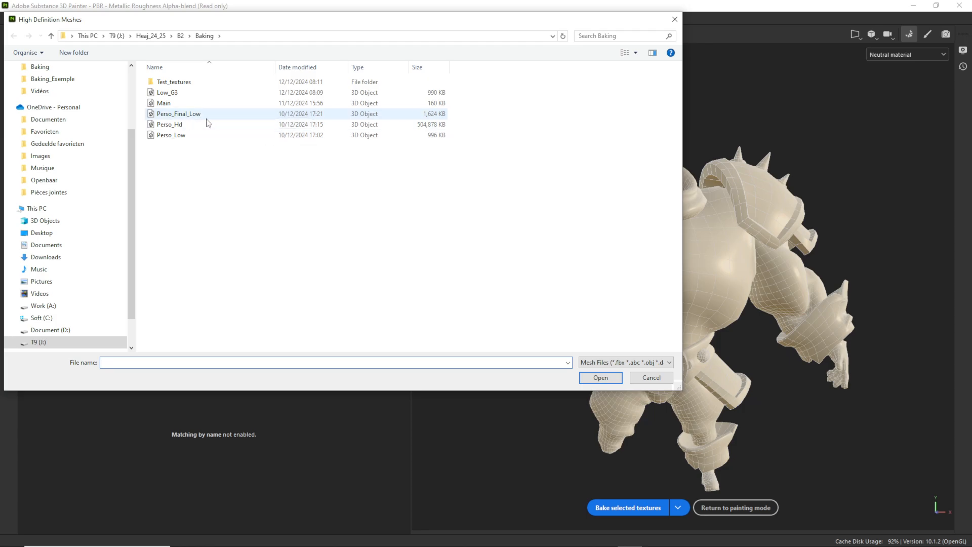
double_click(197, 83)
click(14, 37)
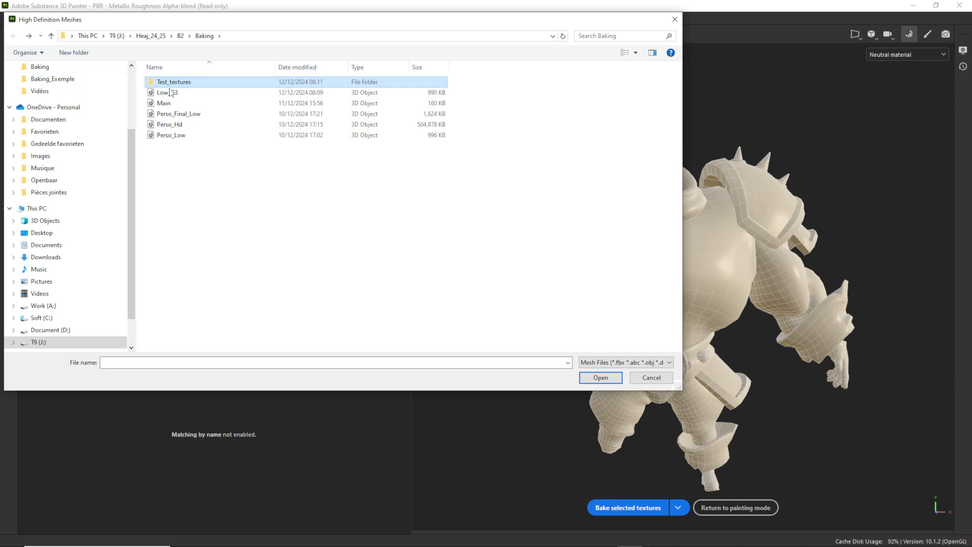
double_click(194, 125)
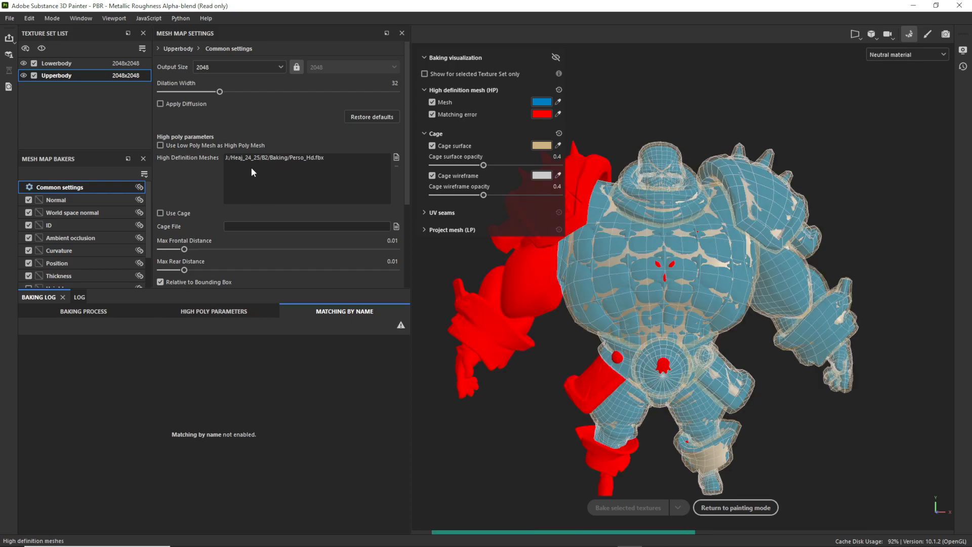
Set the matching of low and high poly meshes to By Mesh Name
click(205, 314)
click(310, 312)
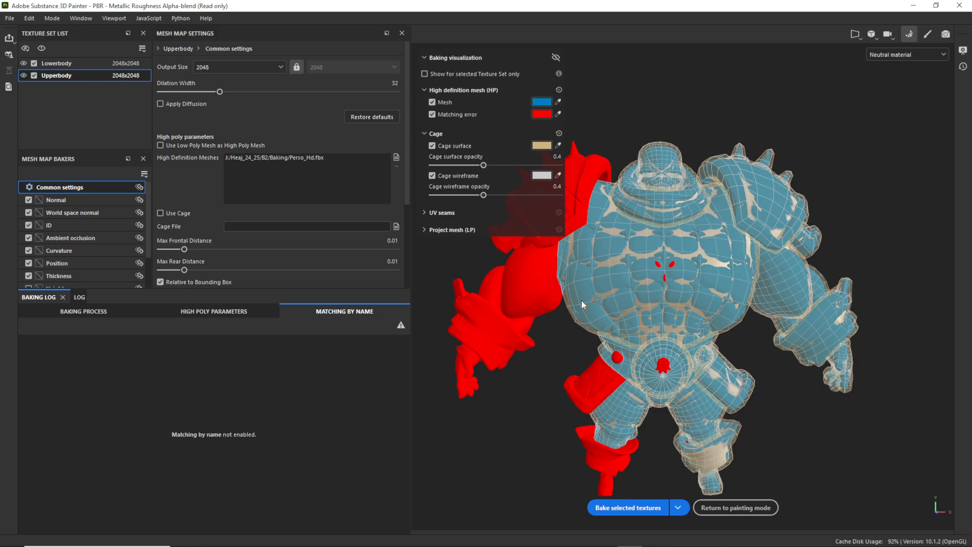
scroll(251, 248, down, 1)
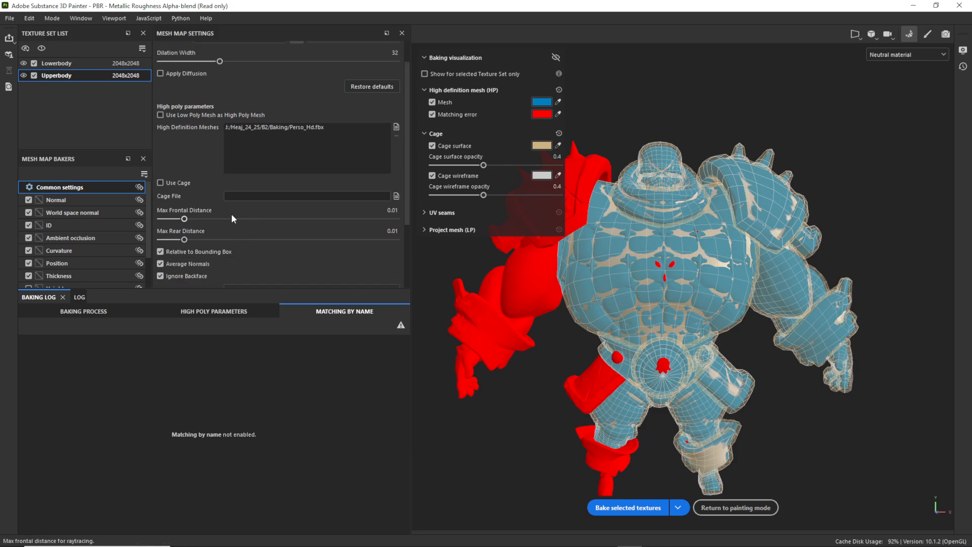
scroll(231, 214, down, 3)
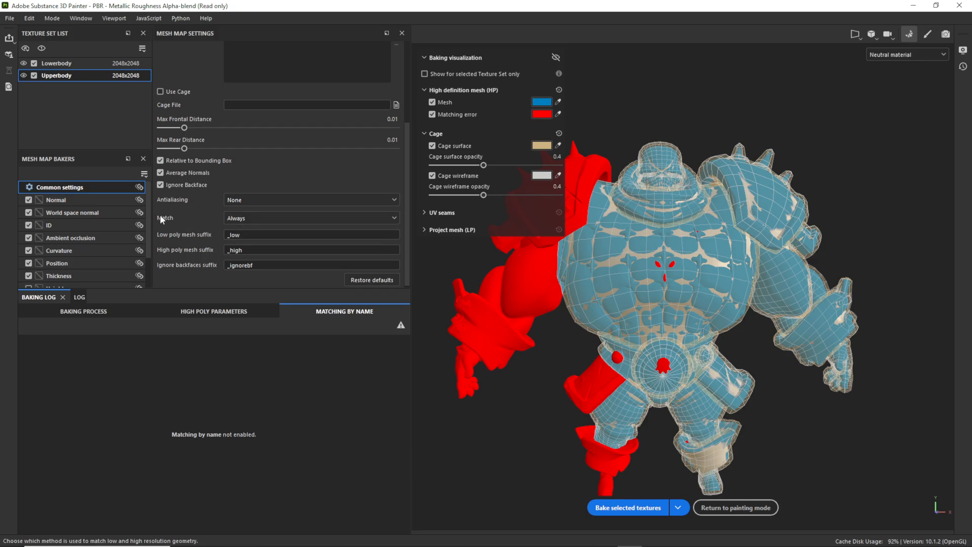
click(242, 218)
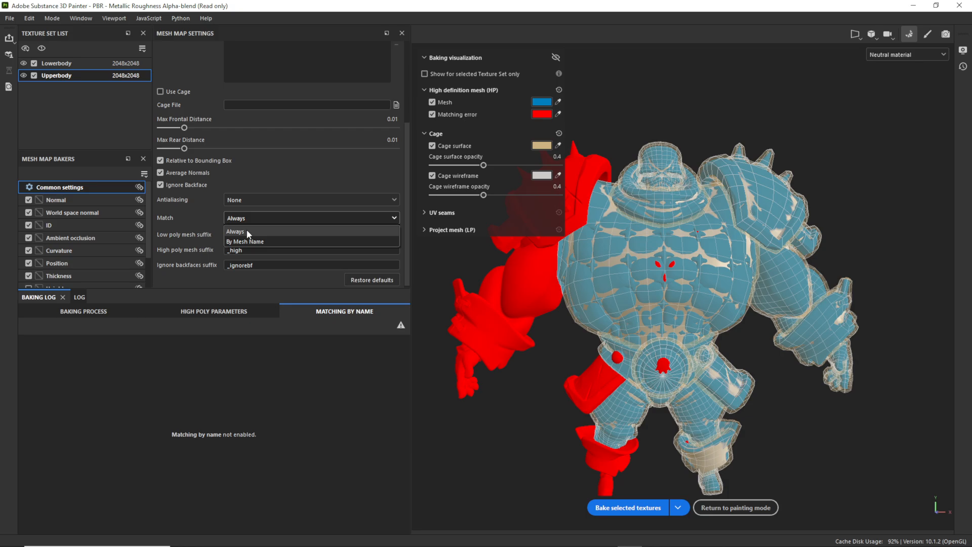
click(246, 242)
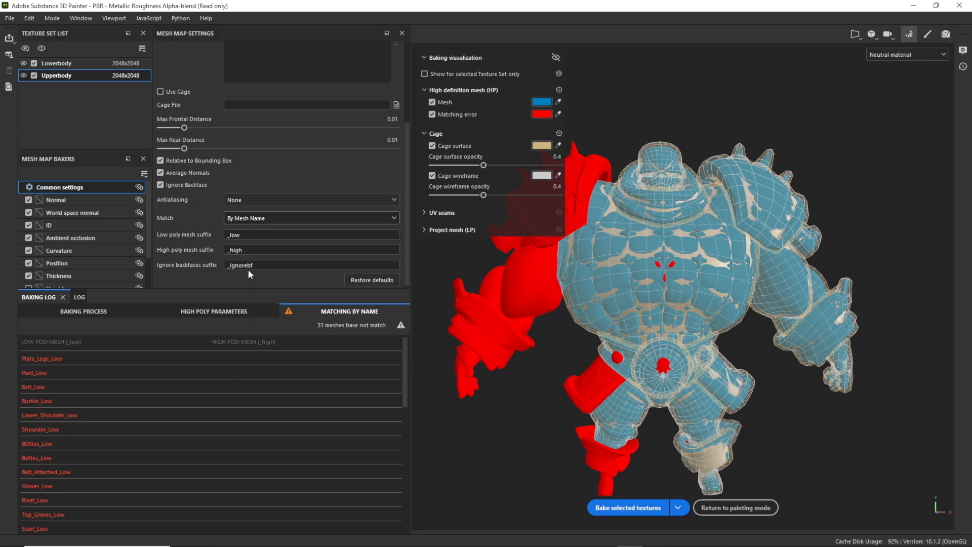
Set the low poly mesh suffix to _Low and the high poly suffix to _Hd, and check the matched pairs
double_click(239, 232)
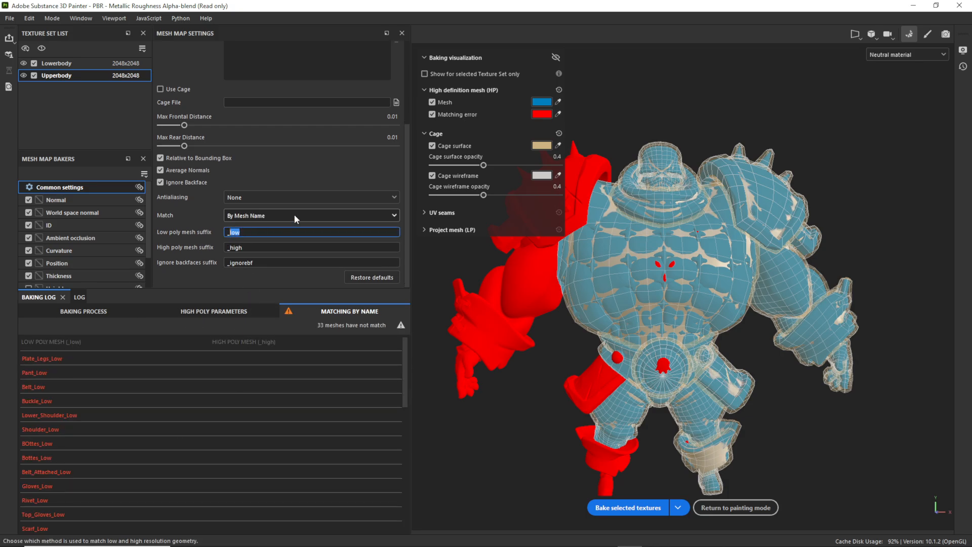
key(BackSpace)
text(Low)
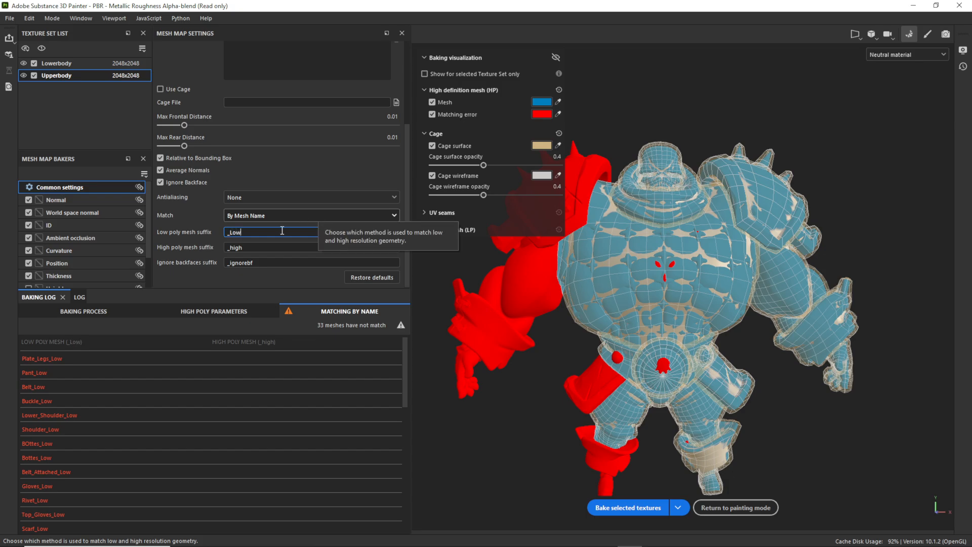
click(245, 247)
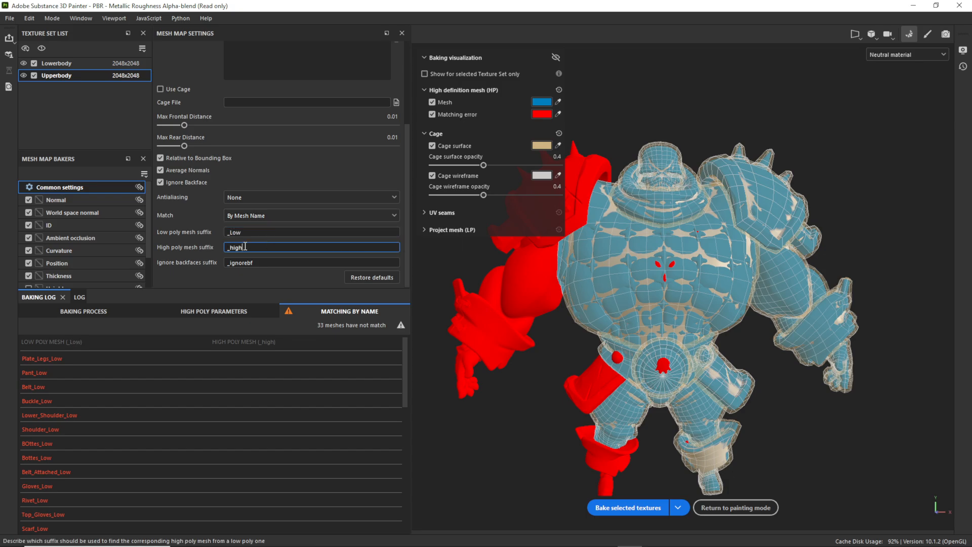
double_click(234, 246)
text(Hd)
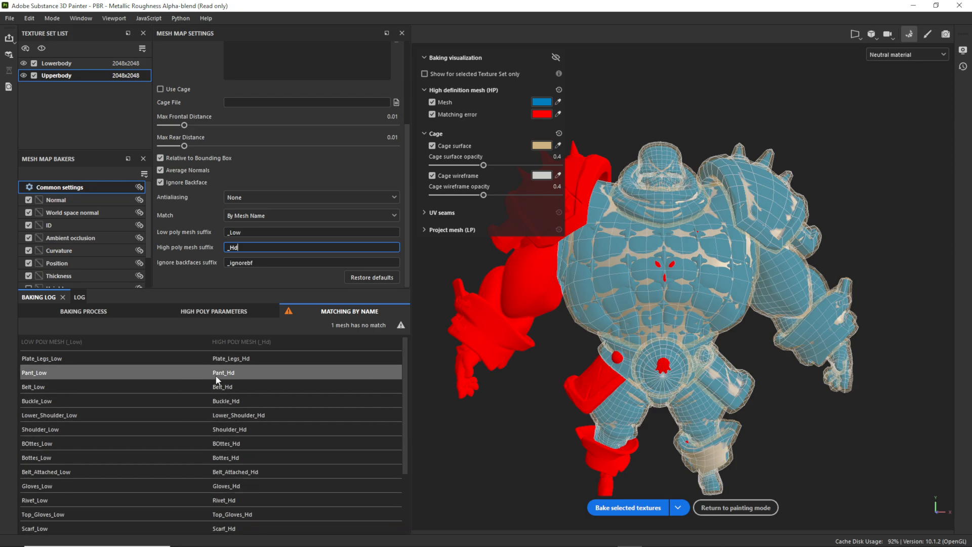
scroll(238, 431, down, 3)
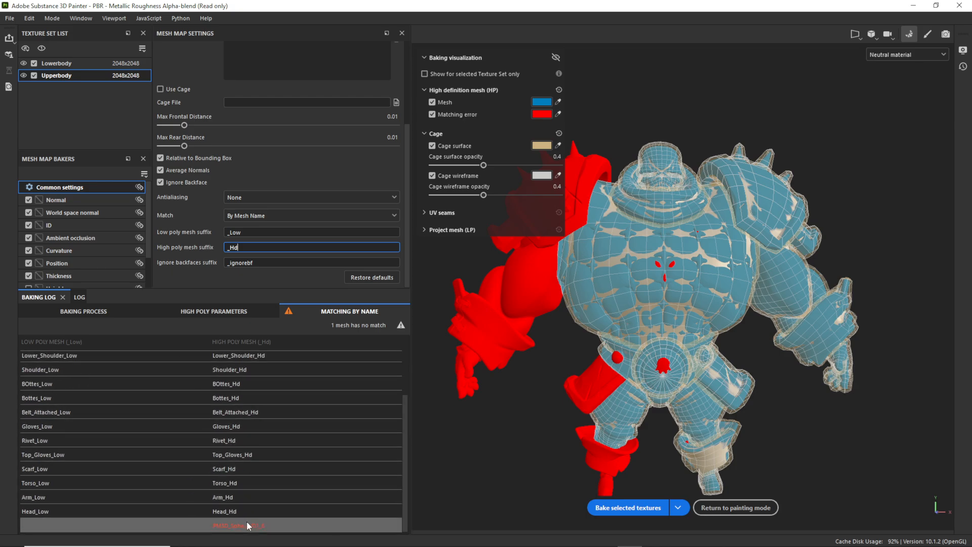
click(246, 522)
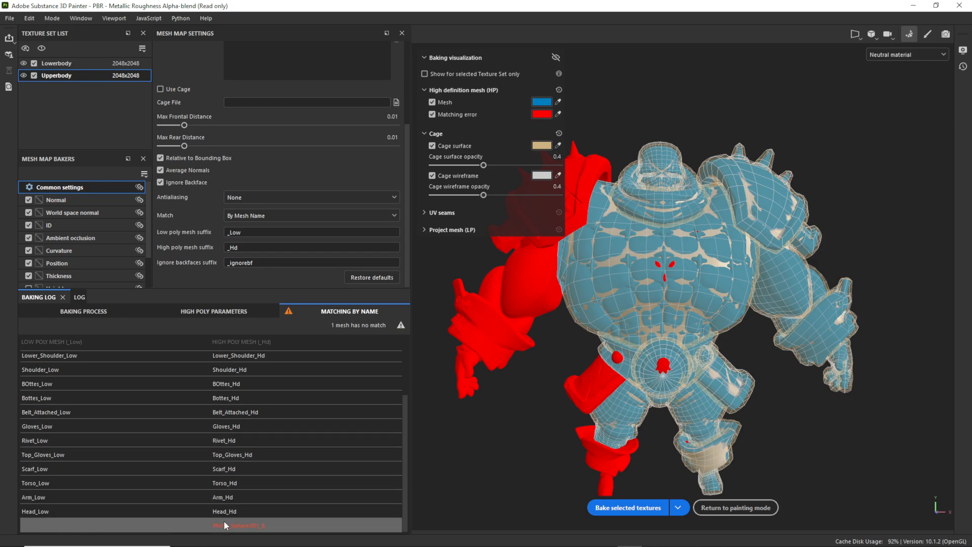
Examine the unmatched high poly parts and the cage around the character from the front
scroll(676, 338, up, 3)
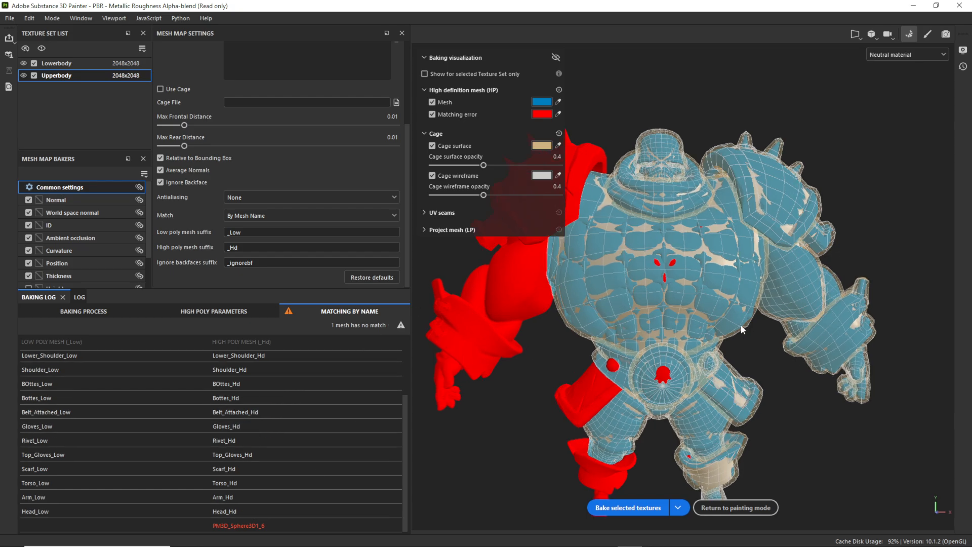
alt+drag(680, 349, 645, 193)
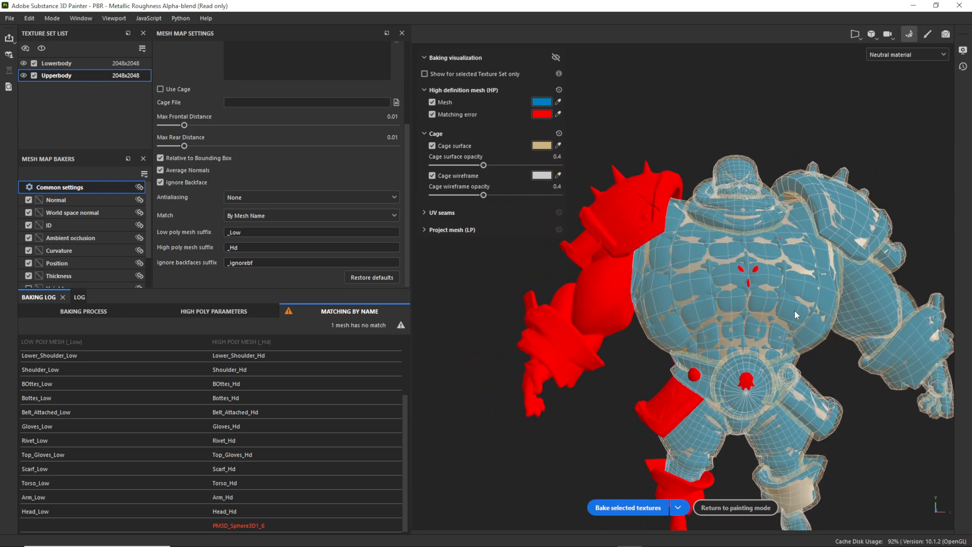
scroll(624, 254, up, 2)
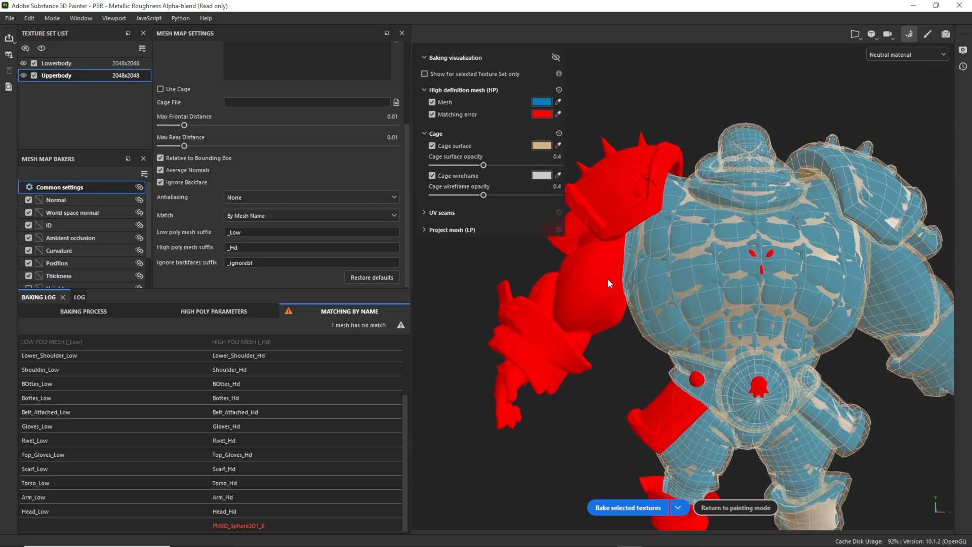
alt+drag(608, 279, 846, 181)
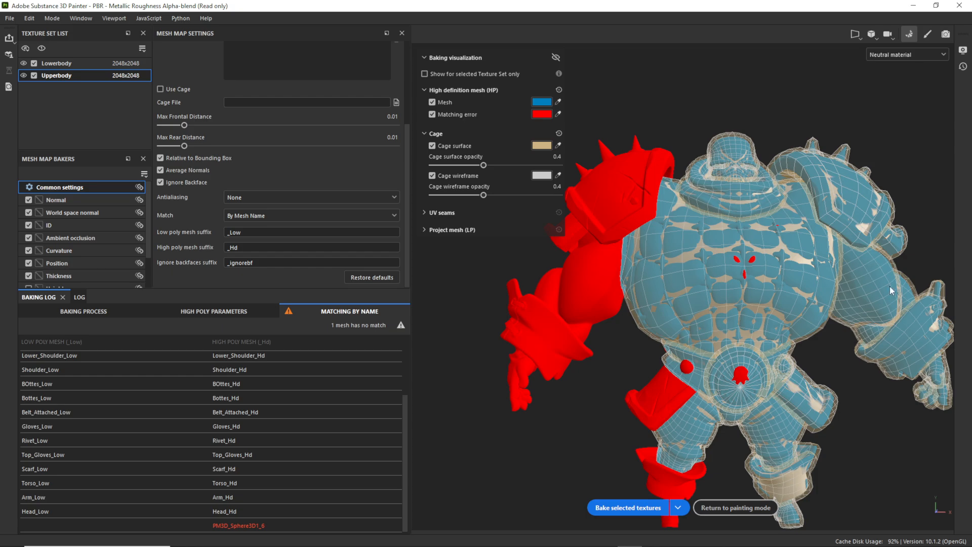
click(930, 35)
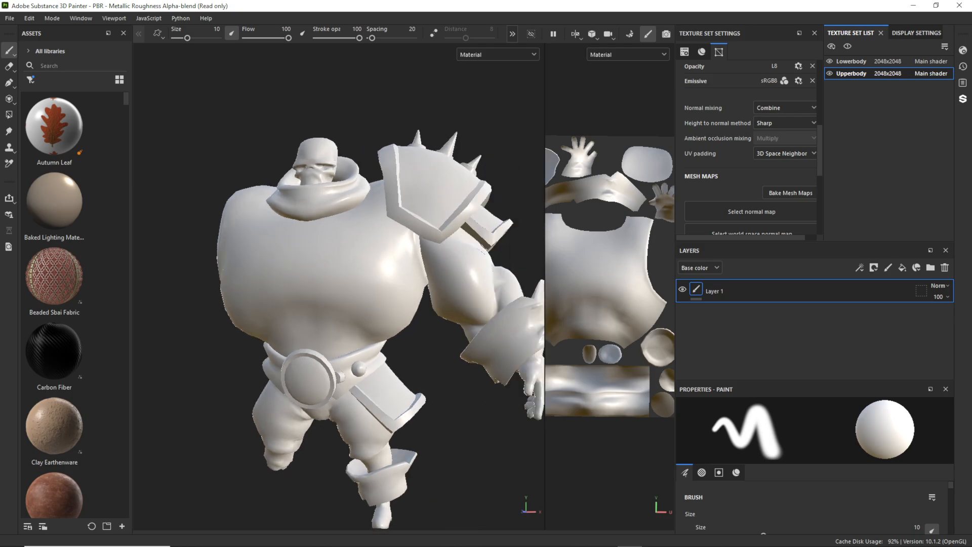
click(917, 34)
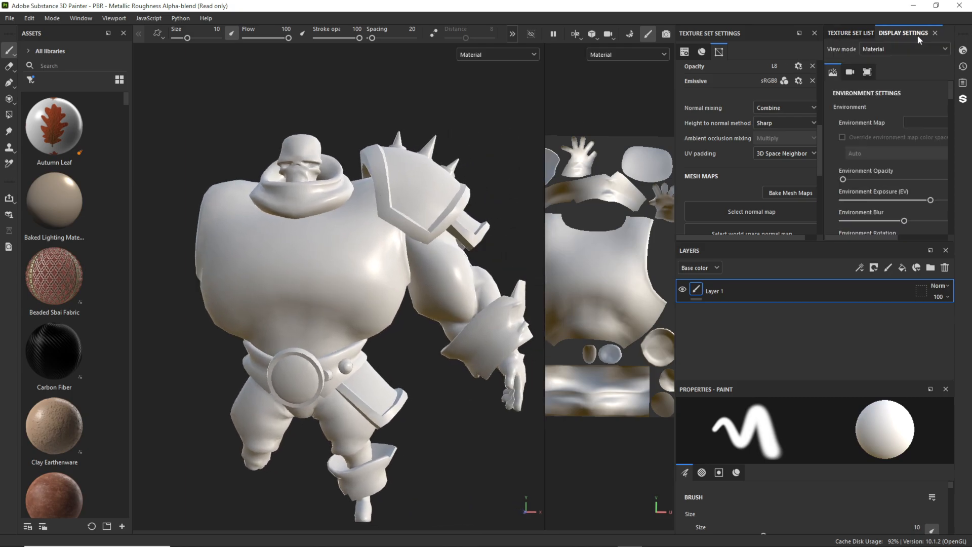
click(844, 33)
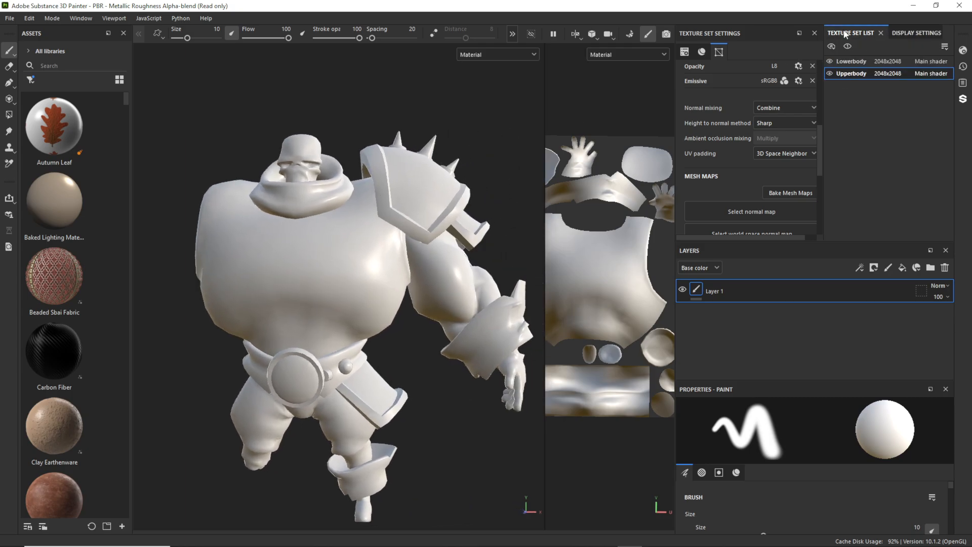
click(795, 189)
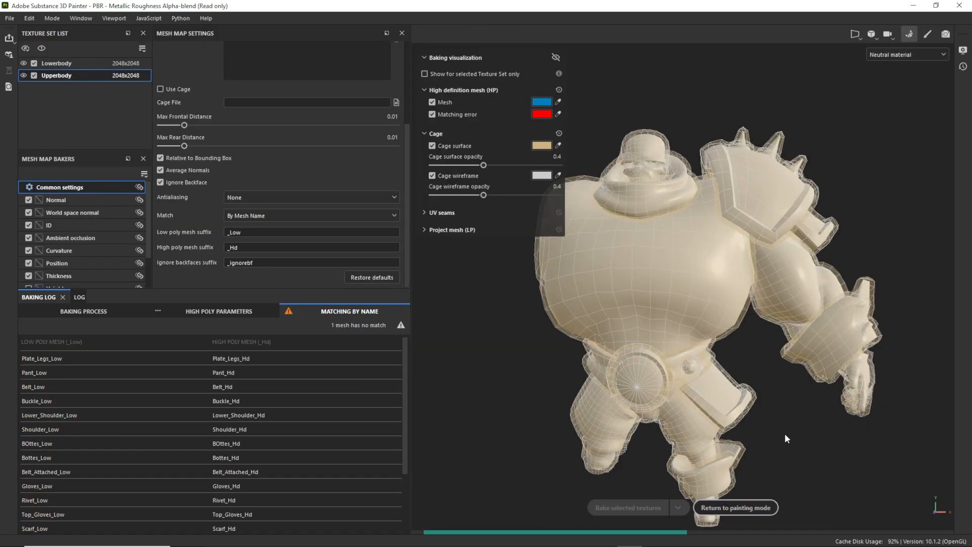
Set the Max Frontal Distance to 0.0126, checking the cage around the belt buckle
alt+right_drag(646, 362, 672, 449)
alt+middle_drag(672, 448, 676, 380)
alt+right_drag(676, 381, 680, 446)
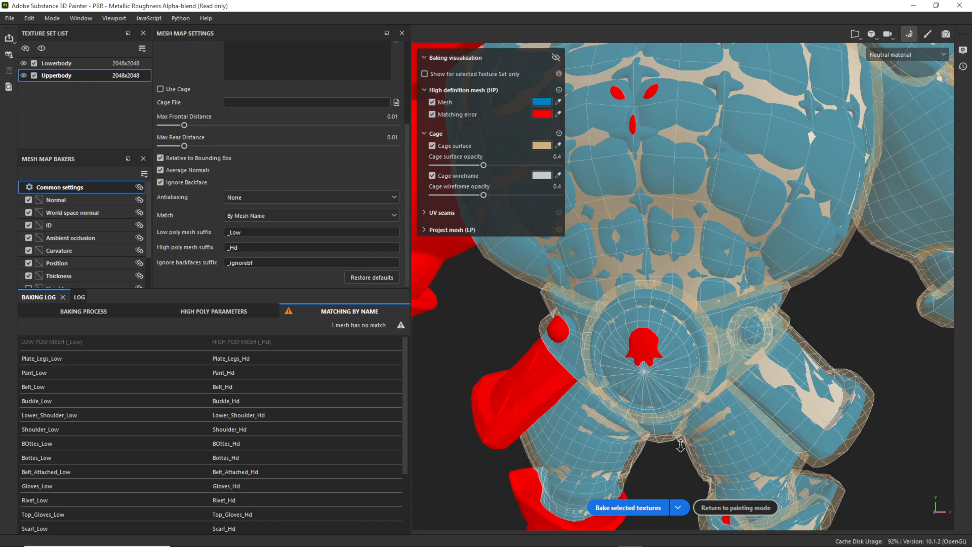
alt+drag(680, 446, 669, 390)
alt+right_drag(658, 359, 643, 410)
alt+drag(643, 410, 552, 369)
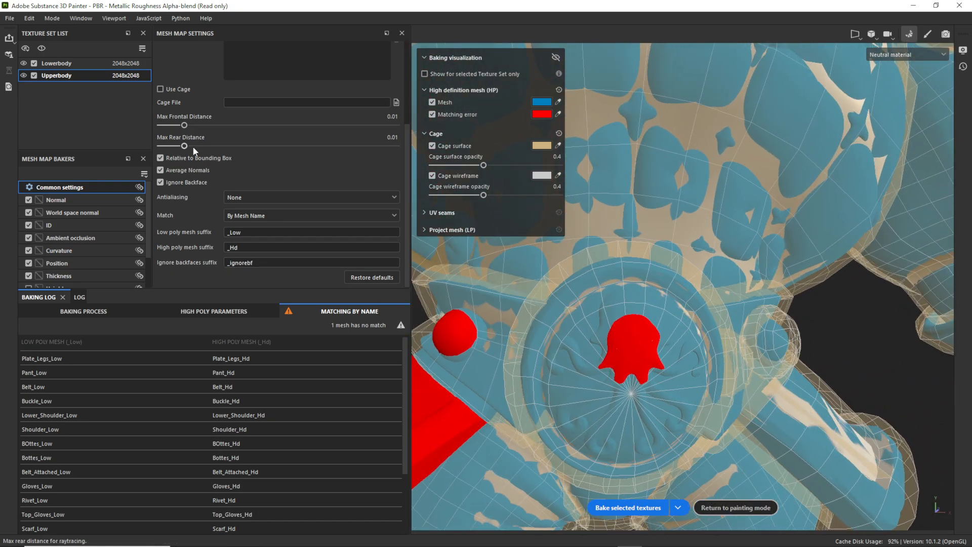
drag(186, 127, 187, 127)
Examine how the cage encloses the high poly details on the belt, its rivets and the rest of the body
alt+right_drag(639, 424, 558, 235)
alt+drag(557, 234, 669, 302)
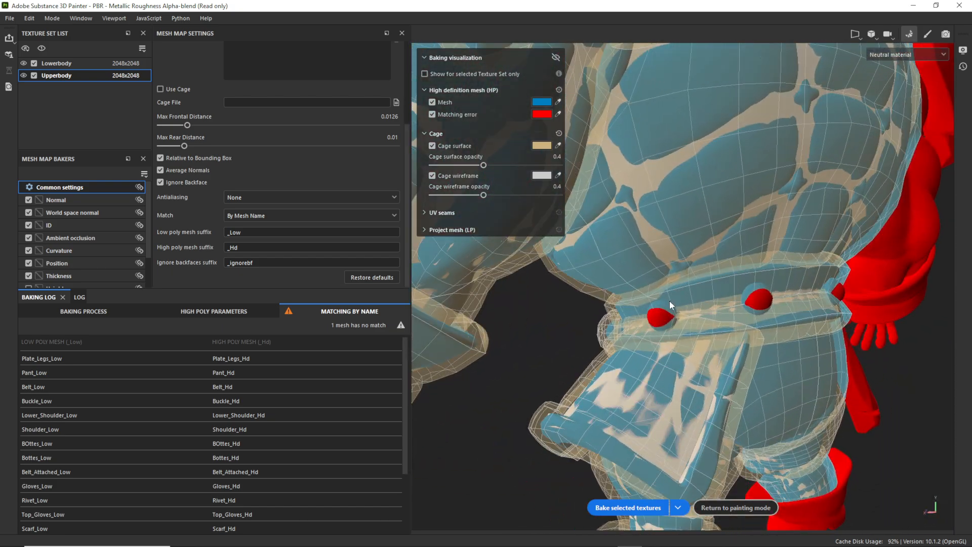
alt+right_drag(713, 285, 676, 350)
alt+drag(675, 349, 518, 389)
alt+middle_drag(518, 389, 900, 289)
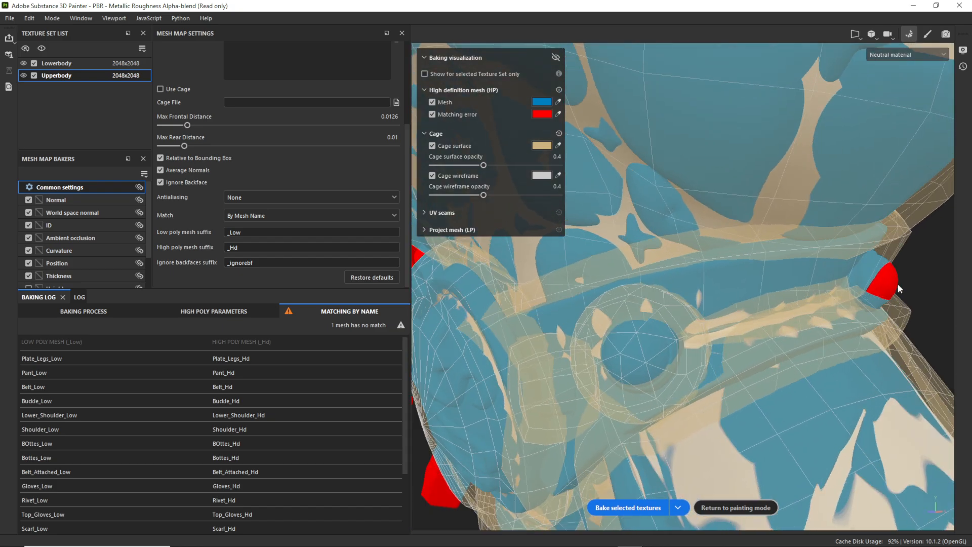
alt+drag(859, 277, 656, 345)
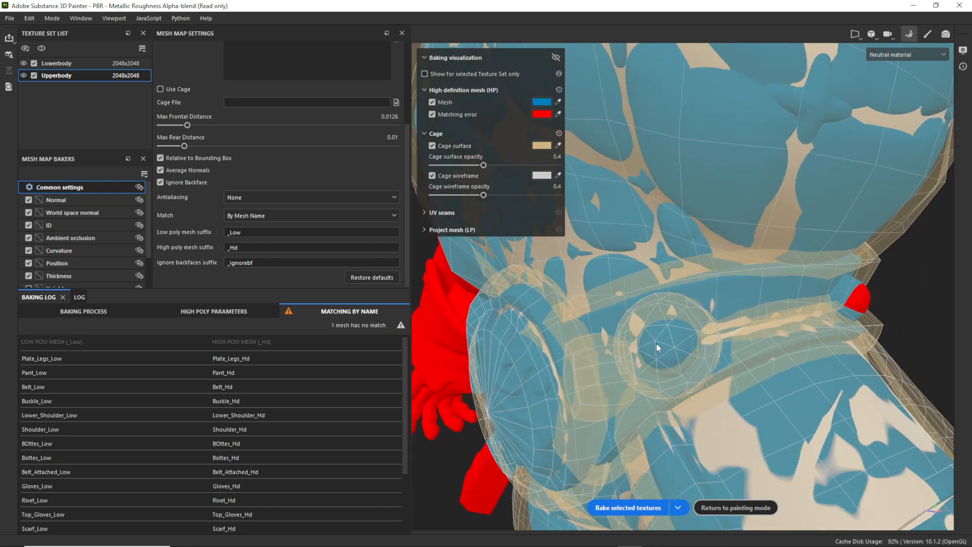
alt+right_drag(701, 367, 652, 108)
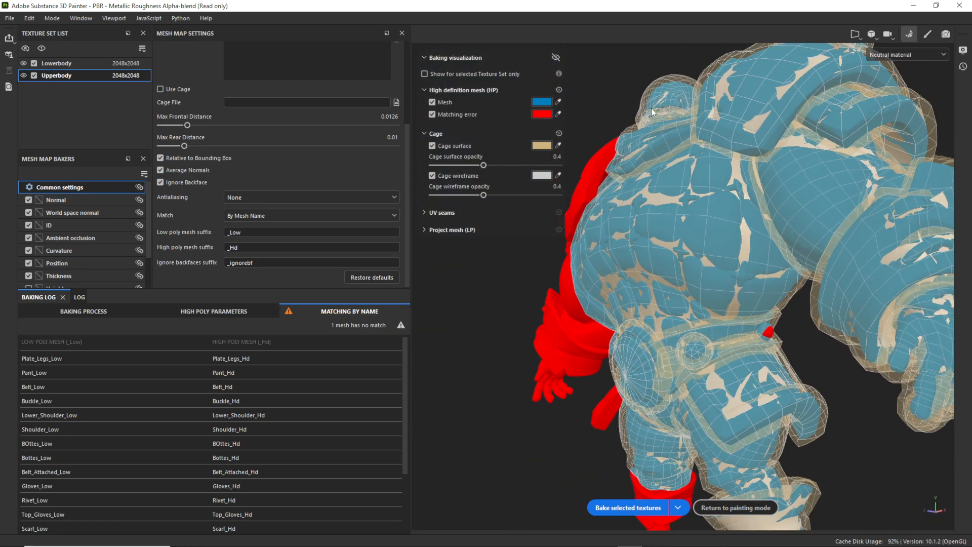
alt+drag(652, 108, 739, 261)
alt+right_drag(738, 261, 679, 258)
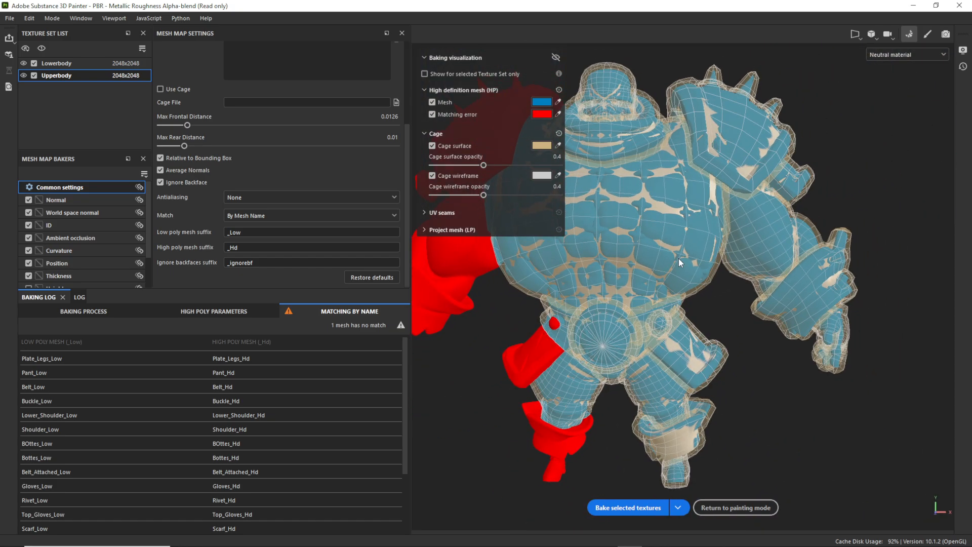
Try Supersampling 64x antialiasing in the common bake settings, and set it back to None
click(293, 197)
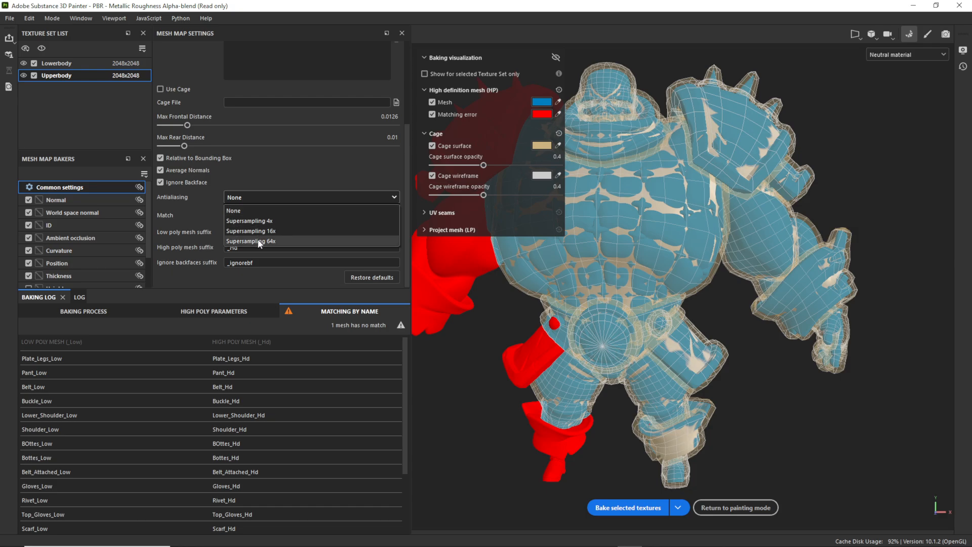
click(258, 241)
click(277, 196)
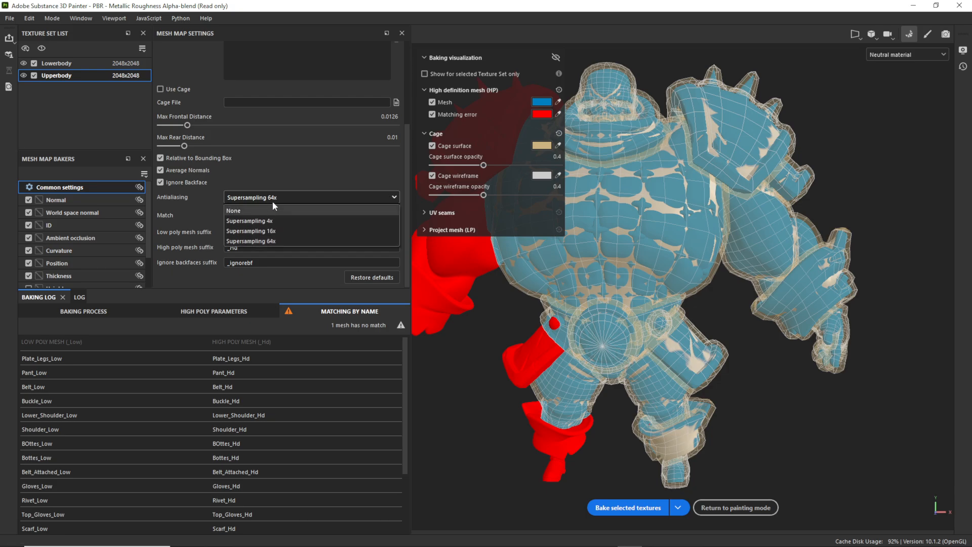
click(267, 214)
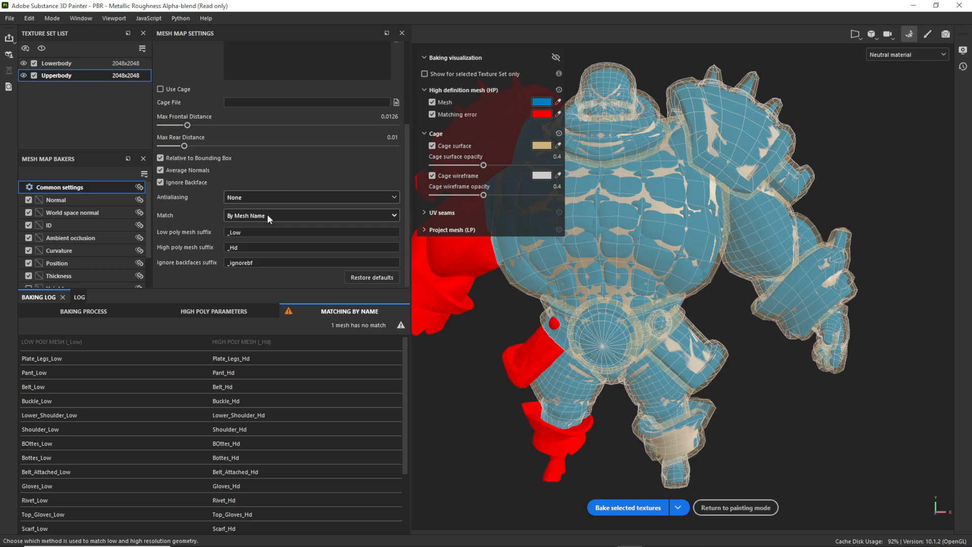
scroll(296, 150, up, 3)
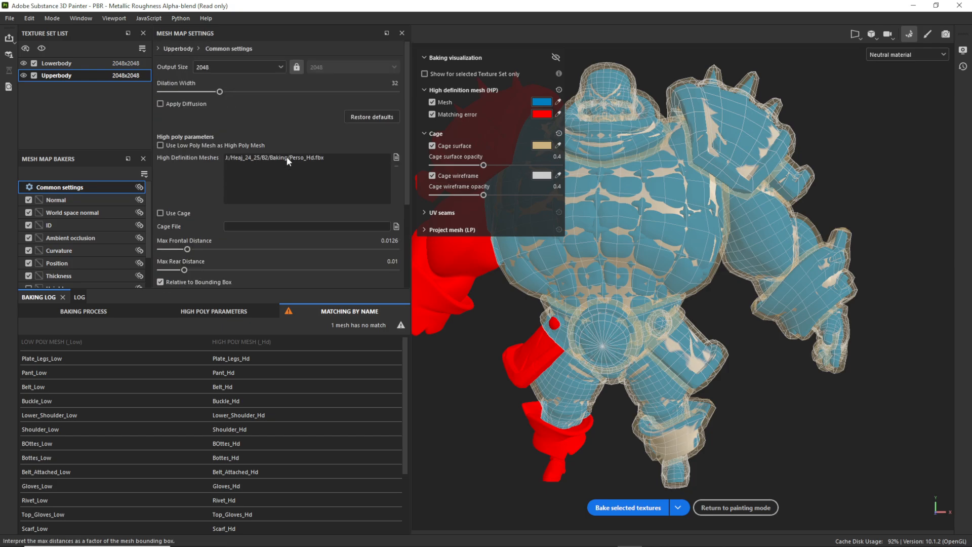
scroll(271, 180, down, 3)
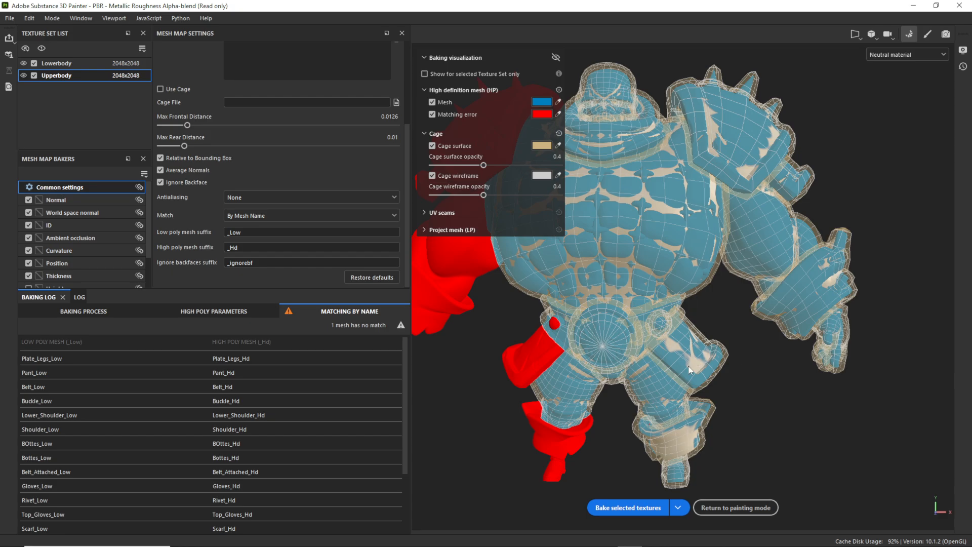
Set the Self Occlusion of the Ambient occlusion baker to Only Same Mesh Name
click(79, 238)
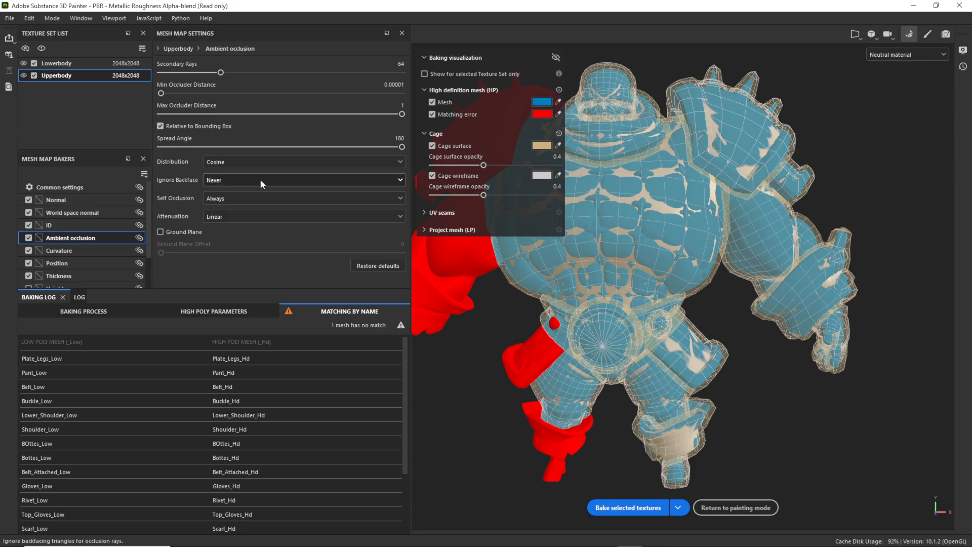
click(253, 197)
click(241, 222)
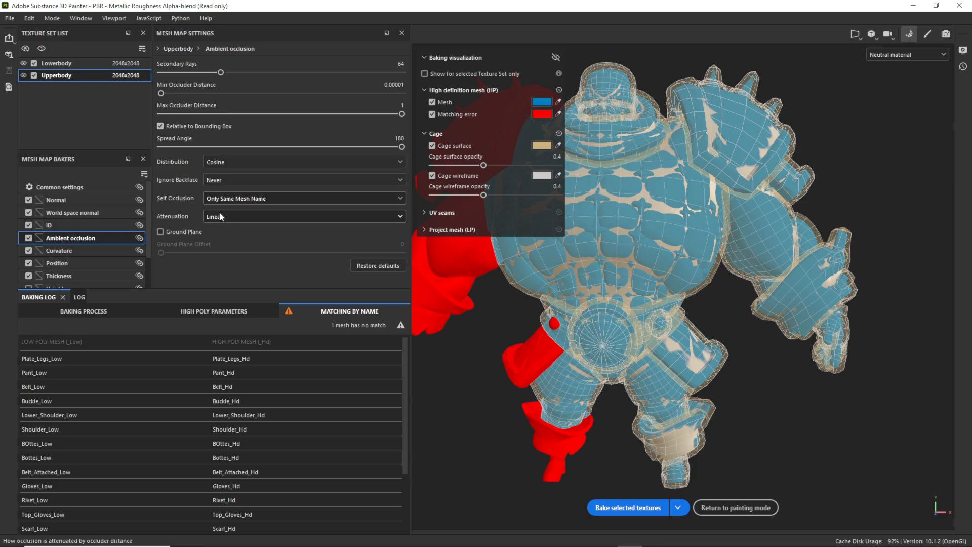
Set the Self Intersection of the Curvature baker to Only Same Mesh Name
scroll(96, 233, down, 1)
click(92, 212)
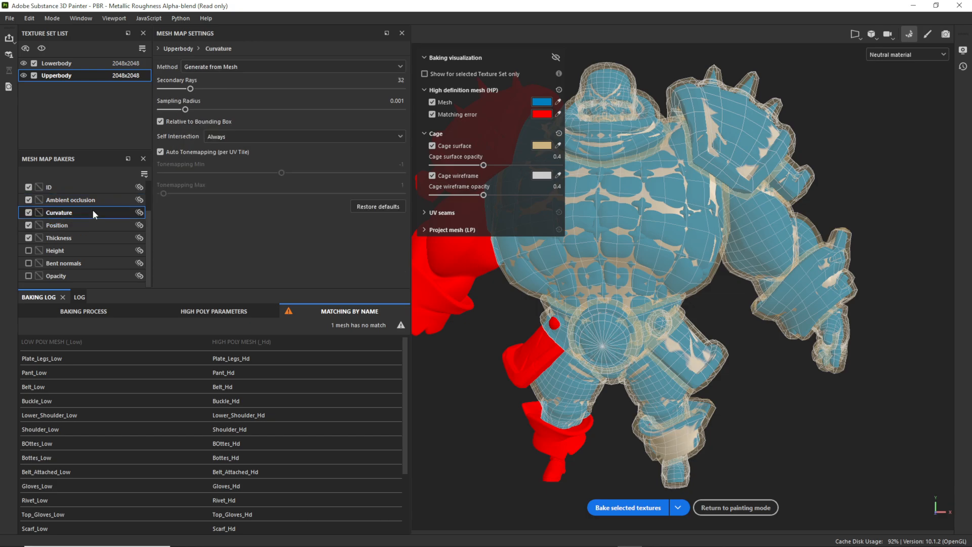
click(233, 143)
click(235, 162)
Set the Self Occlusion of the Thickness baker to Only Same Mesh Name
click(80, 238)
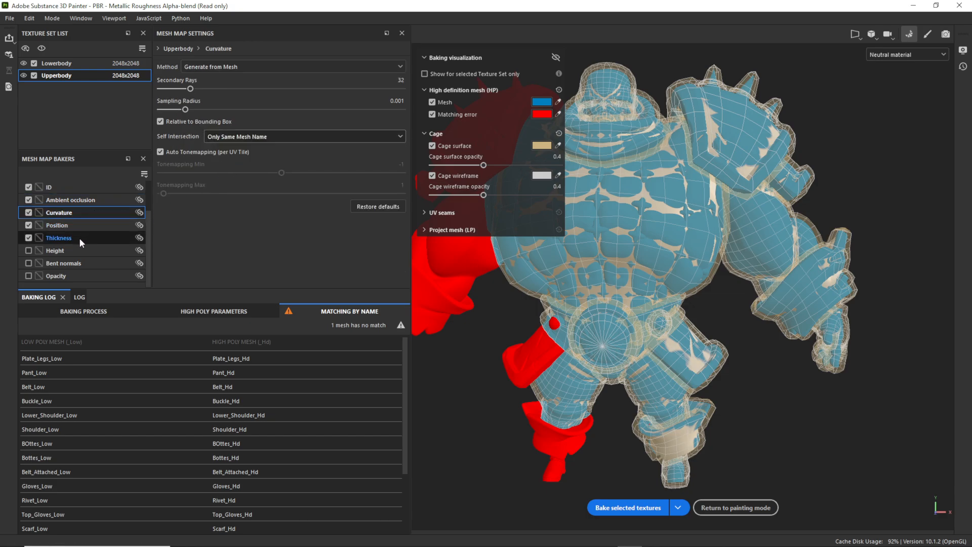
click(235, 184)
click(234, 203)
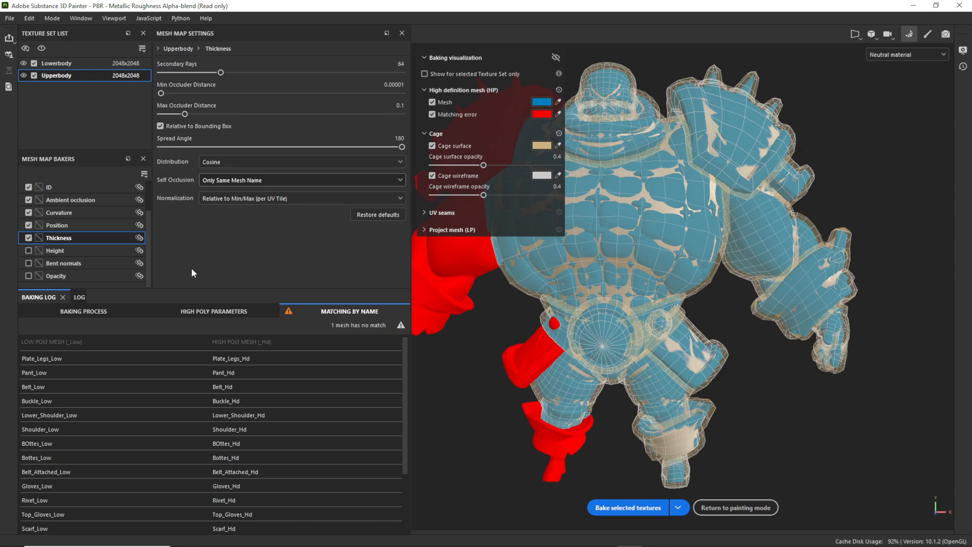
Bake the selected textures and return to painting mode
scroll(77, 247, up, 1)
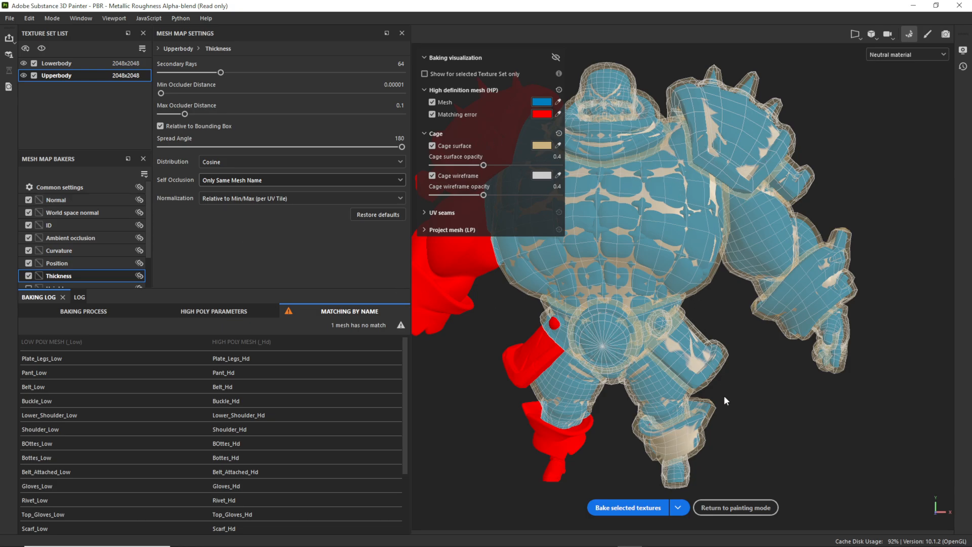
click(631, 511)
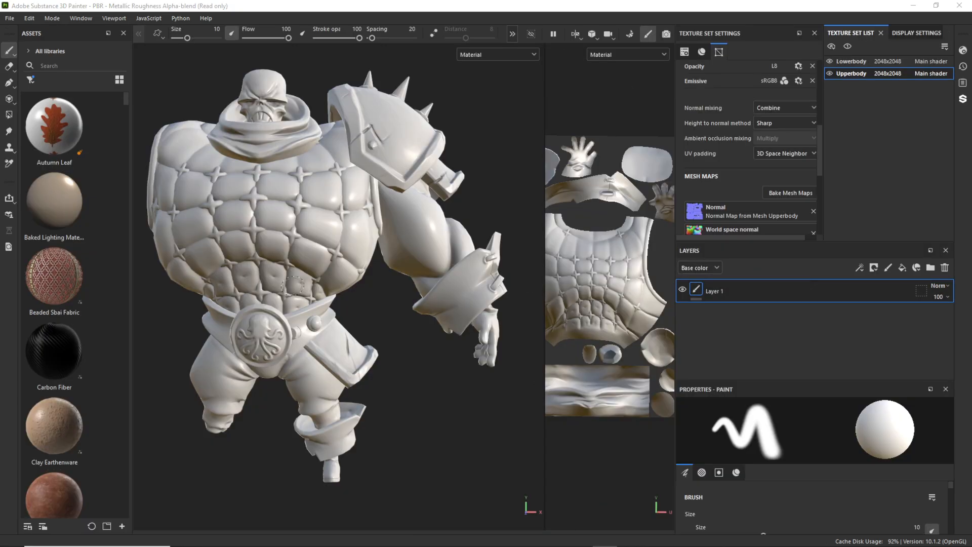
Inspect the baked detail on the character's torso, belt, shoulder plate, arm and head from several angles
alt+drag(292, 286, 577, 228)
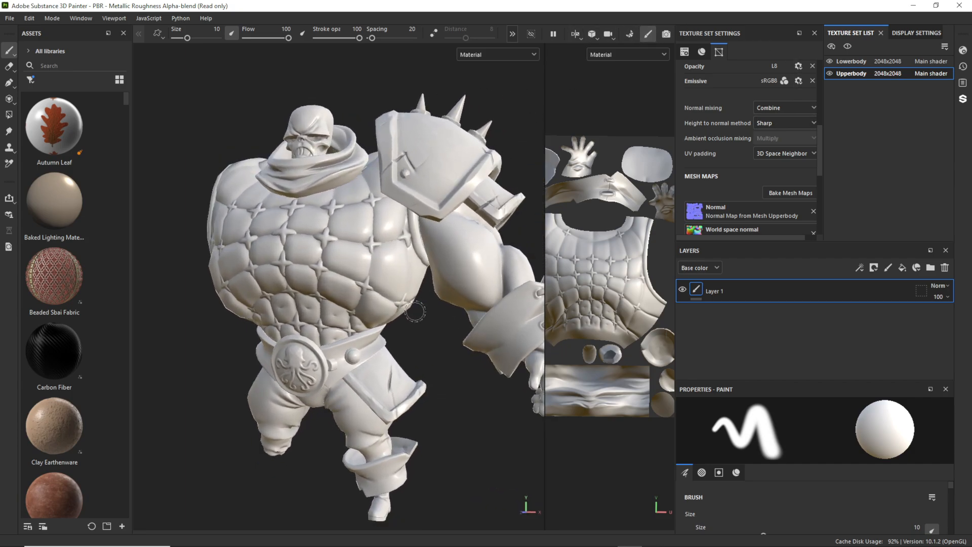
mouse_move(415, 312)
alt+mouse_down()
mouse_move(360, 289)
mouse_move(400, 324)
mouse_move(390, 334)
mouse_move(365, 293)
mouse_move(304, 286)
alt+mouse_up()
alt+drag(174, 299, 321, 227)
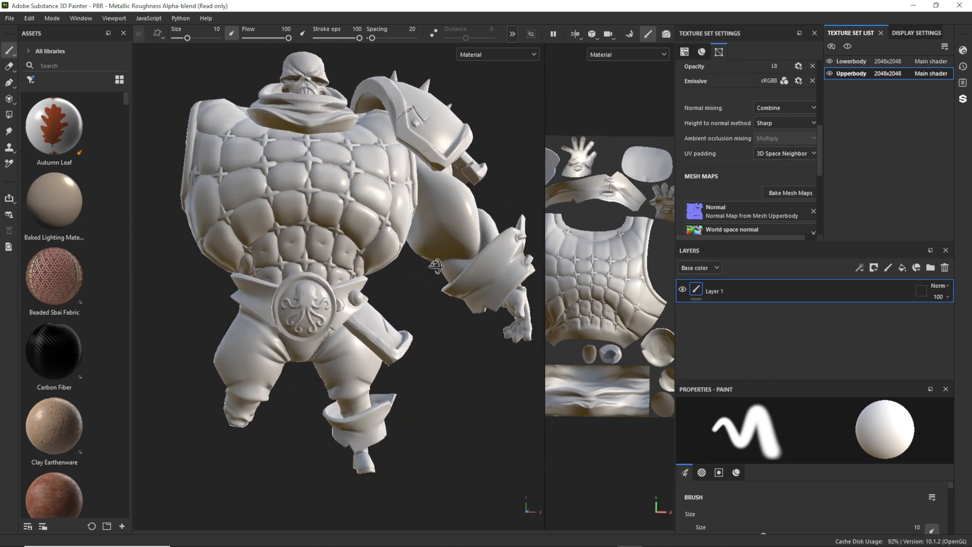
alt+drag(276, 266, 299, 276)
alt+middle_drag(420, 319, 372, 202)
alt+drag(372, 253, 428, 349)
scroll(428, 352, up, 3)
alt+middle_drag(436, 385, 363, 284)
alt+drag(364, 284, 502, 385)
alt+middle_drag(474, 170, 431, 227)
scroll(431, 227, down, 3)
alt+drag(431, 226, 603, 200)
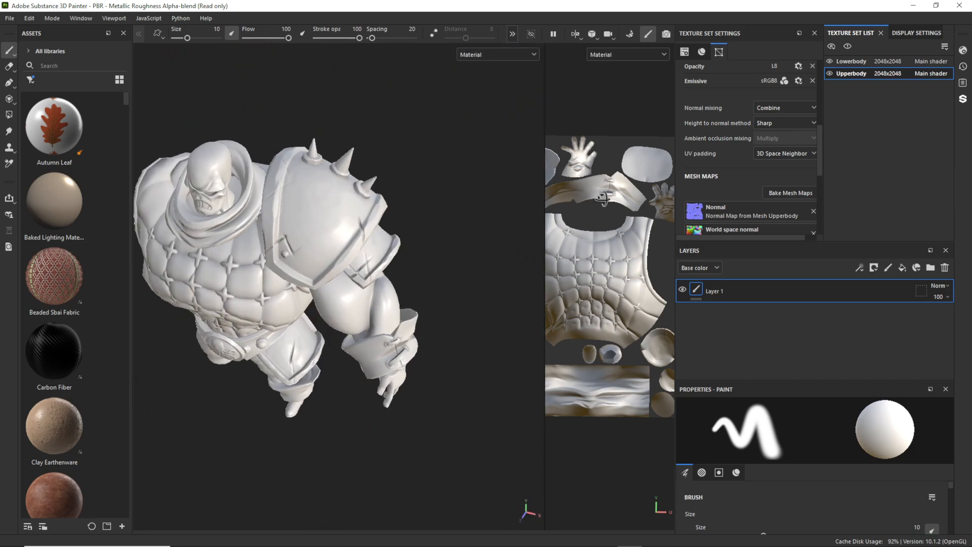
mouse_move(263, 243)
alt+mouse_down()
mouse_move(314, 249)
mouse_move(338, 195)
mouse_move(350, 223)
alt+mouse_up()
scroll(385, 324, up, 2)
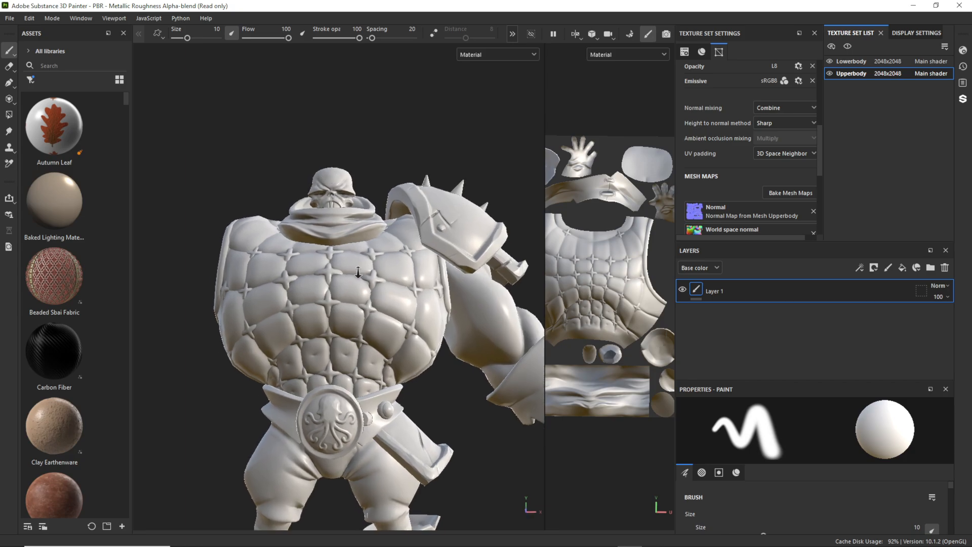
alt+middle_drag(398, 355, 402, 294)
mouse_move(403, 294)
alt+mouse_down()
mouse_move(461, 291)
mouse_move(426, 287)
mouse_move(403, 308)
alt+mouse_up()
scroll(387, 218, down, 2)
alt+drag(388, 217, 372, 249)
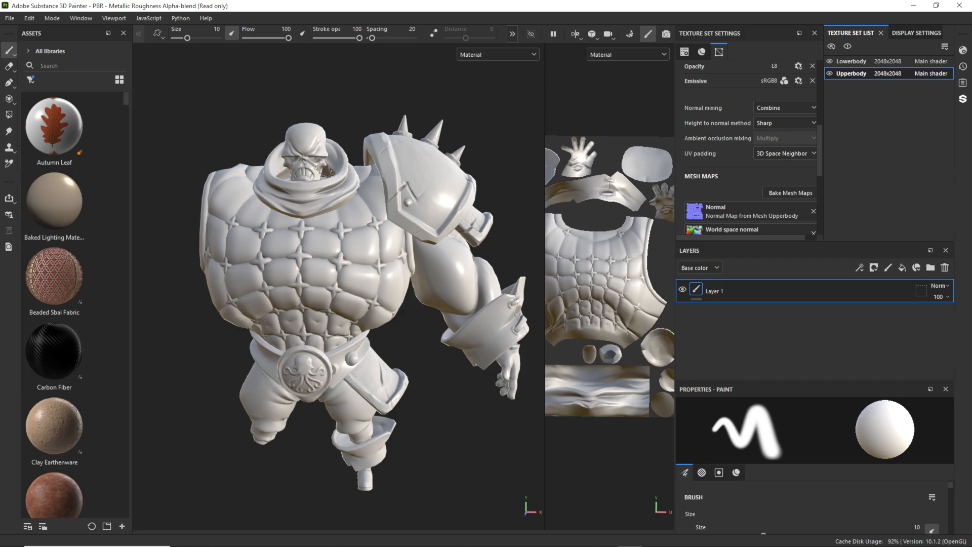
alt+drag(344, 224, 350, 205)
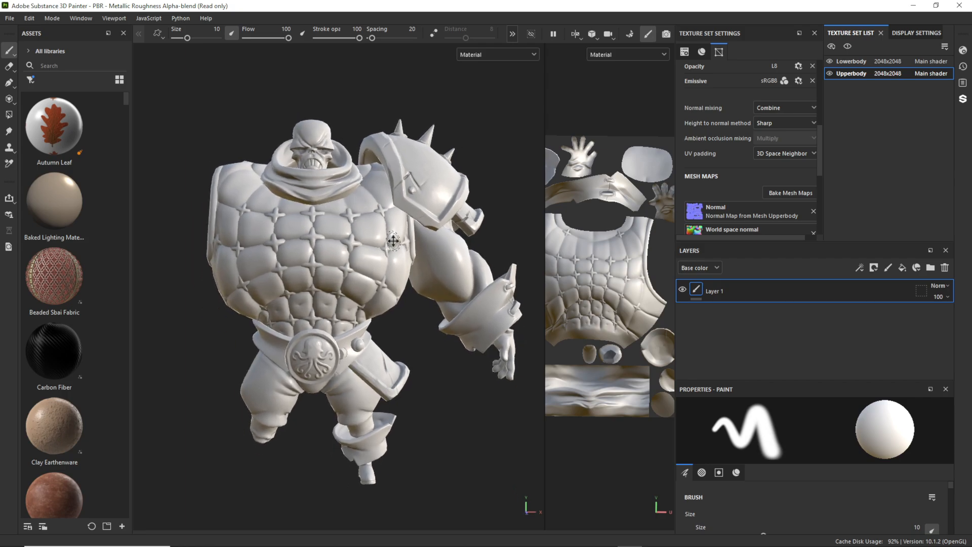